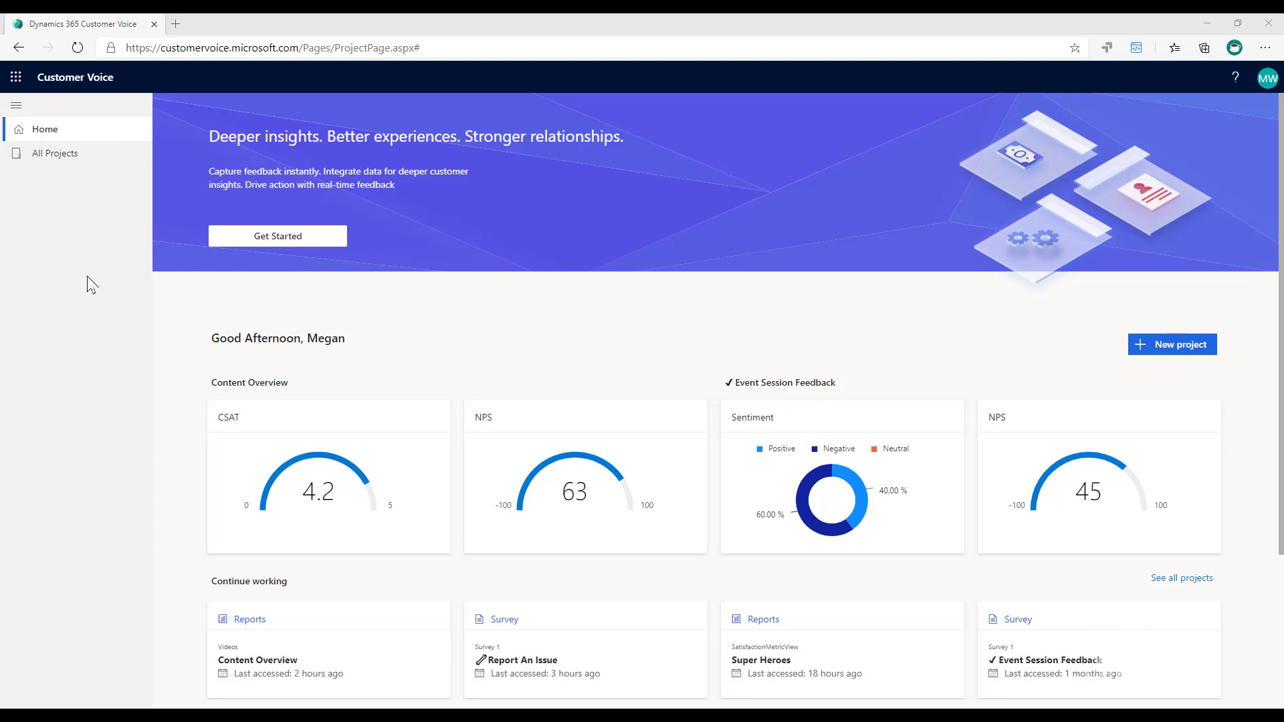
- Create a new project from the Blank template, stored in the MVW Sandbox location
{"action": "left_click", "coordinate": [1137, 345]}
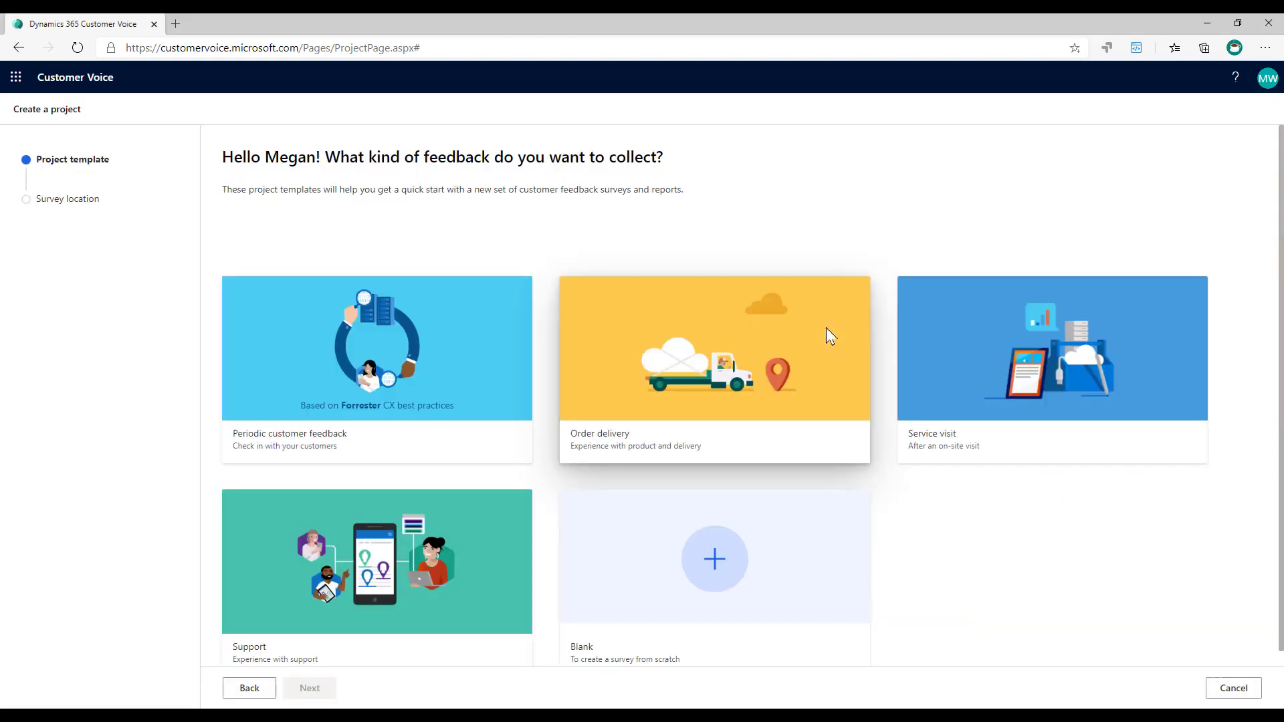
{"action": "left_click", "coordinate": [751, 599]}
{"action": "left_click", "coordinate": [327, 687]}
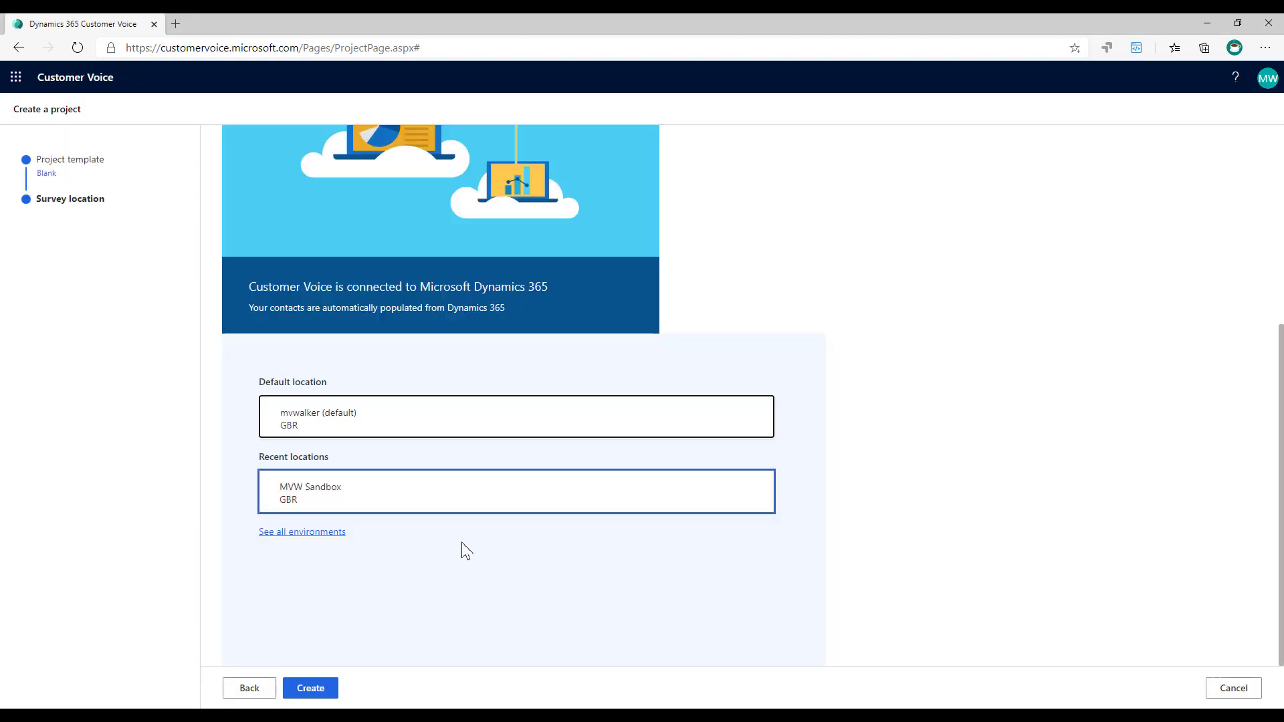
{"action": "left_click", "coordinate": [395, 495]}
{"action": "left_click", "coordinate": [308, 694]}
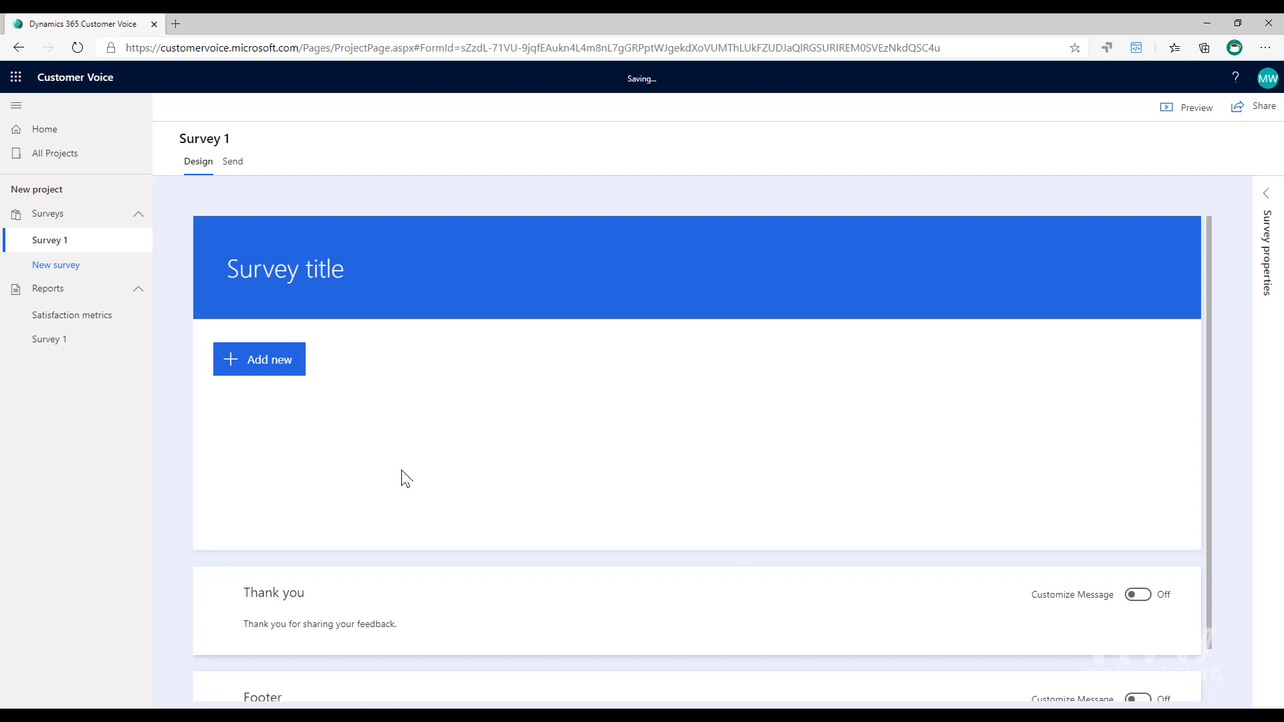
- Add a 9-level star rating question: 'Overall how did we do with your recent support case?'
{"action": "left_click", "coordinate": [276, 365]}
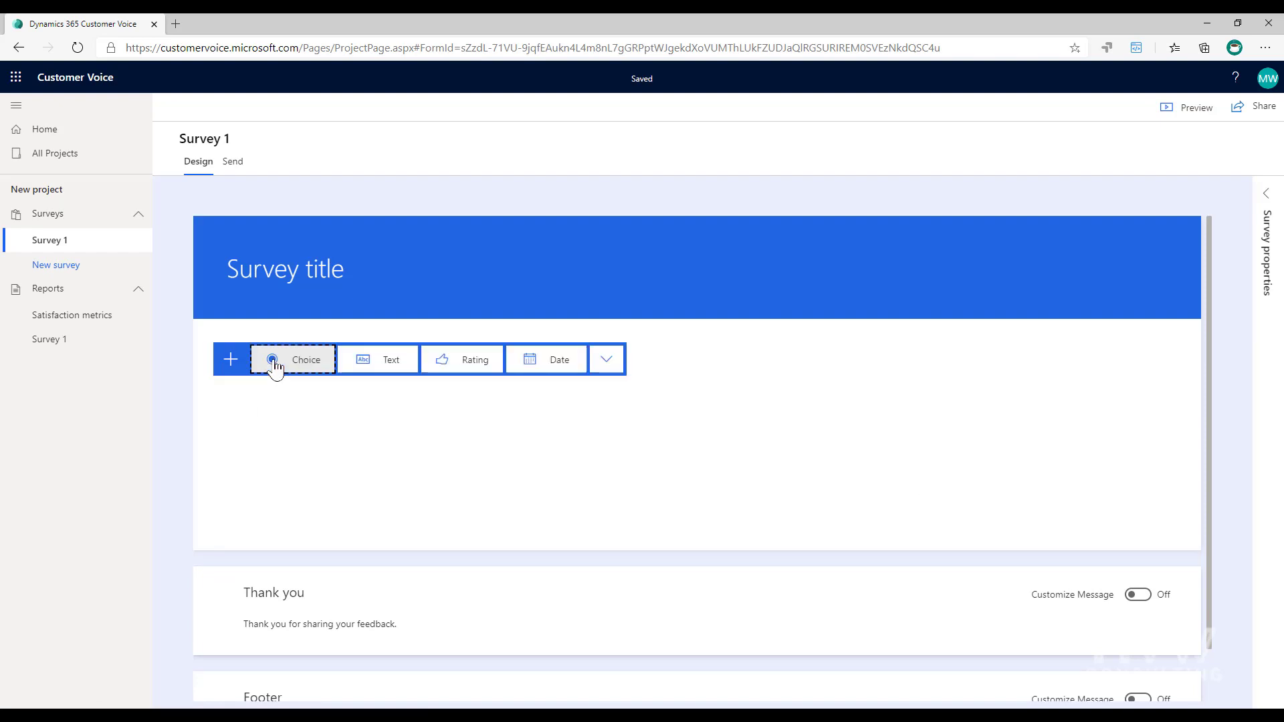
{"action": "left_click", "coordinate": [453, 369]}
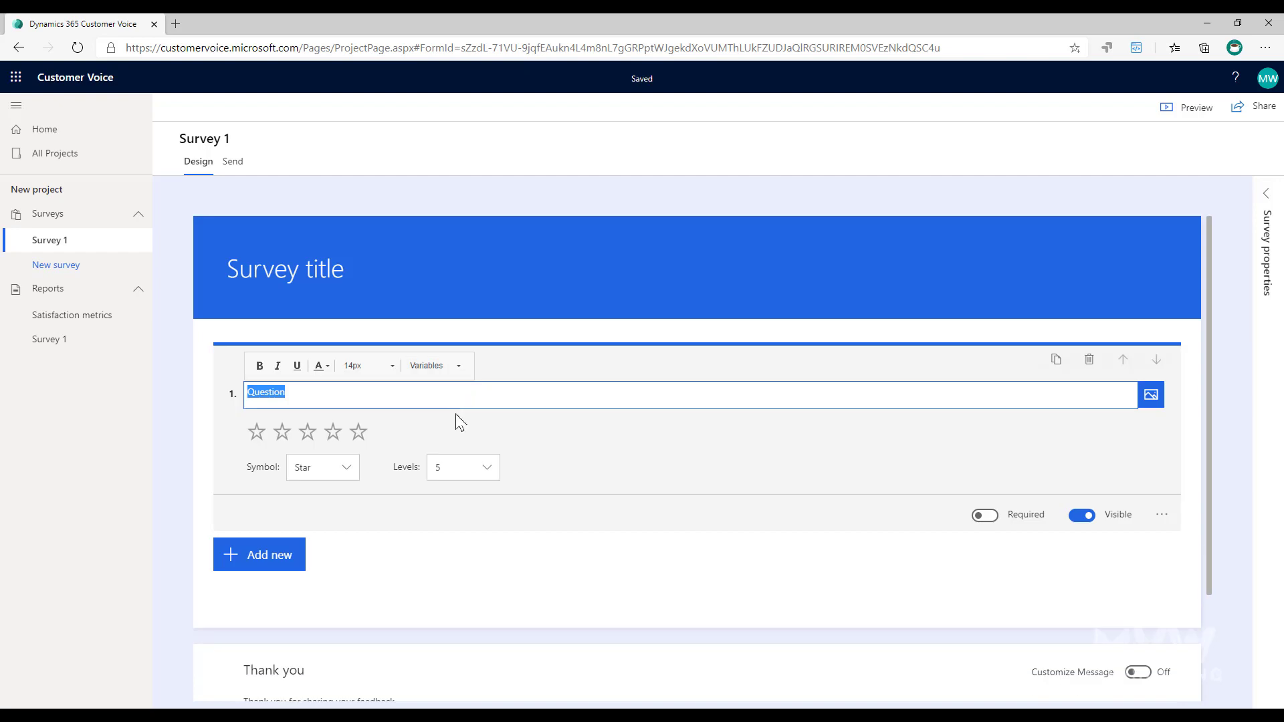
{"action": "type", "text": "Overall how did we do "}
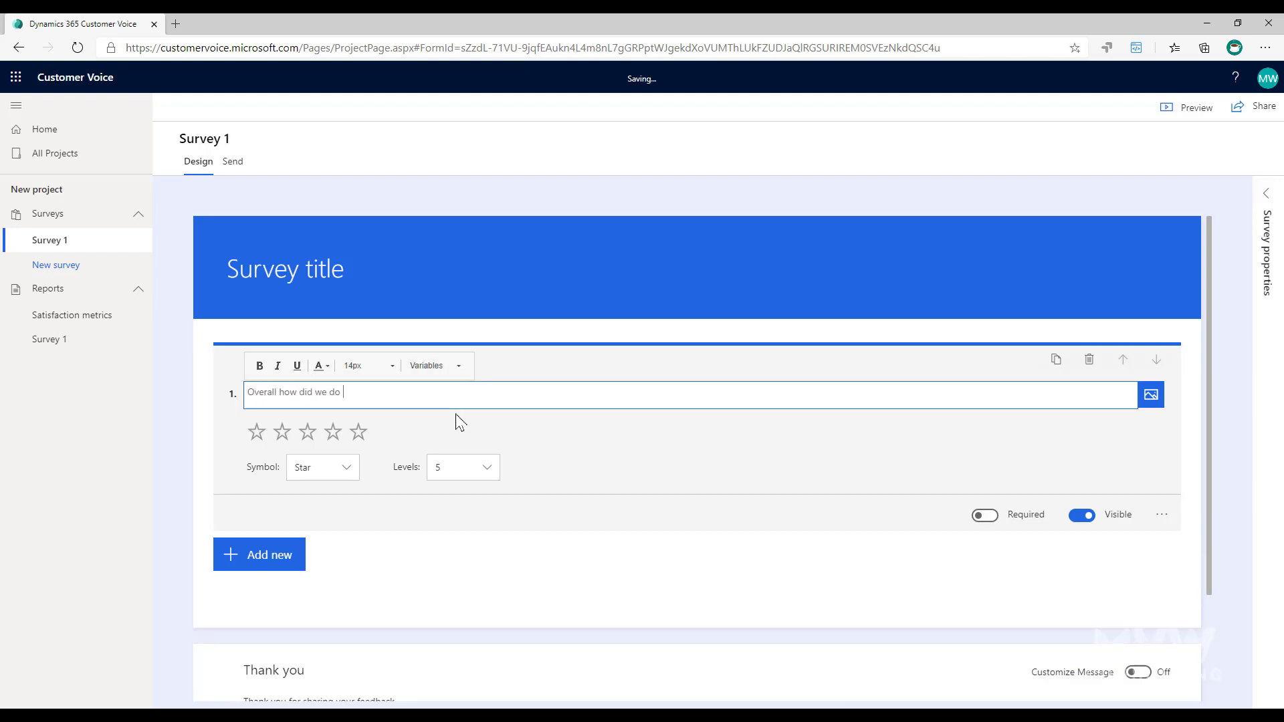
{"action": "type", "text": "with your "}
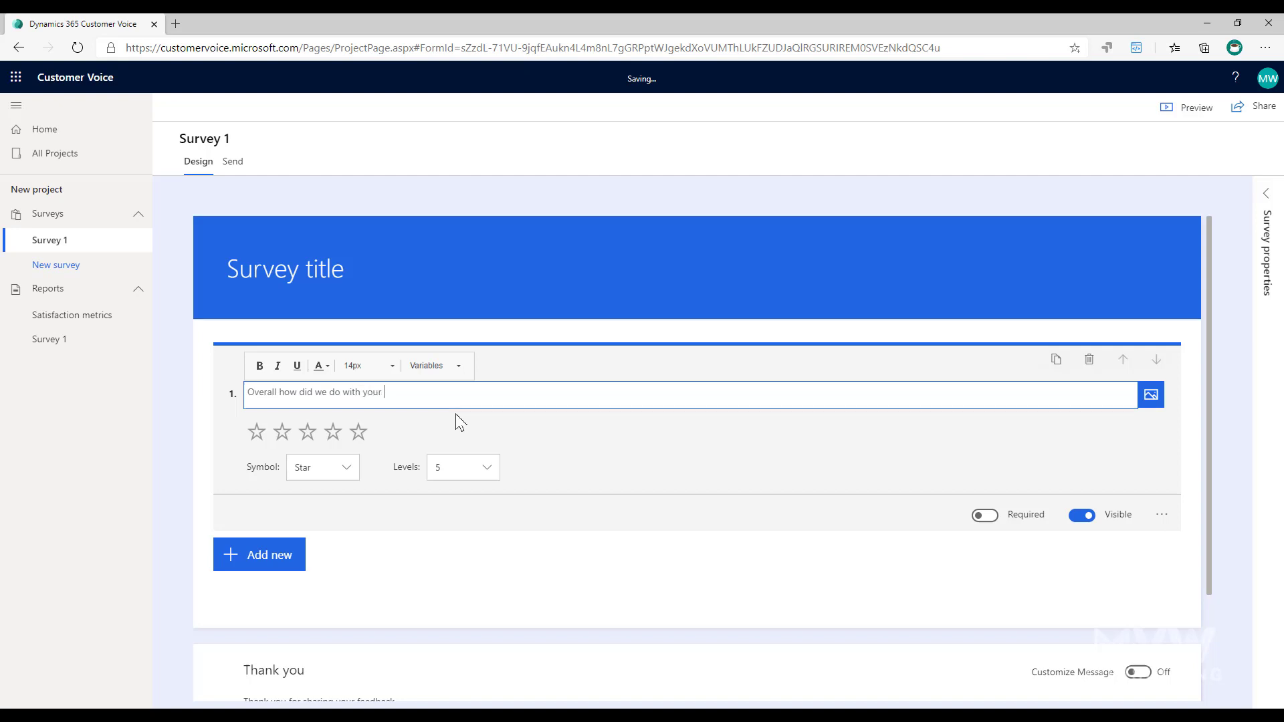
{"action": "type", "text": "recent support case?"}
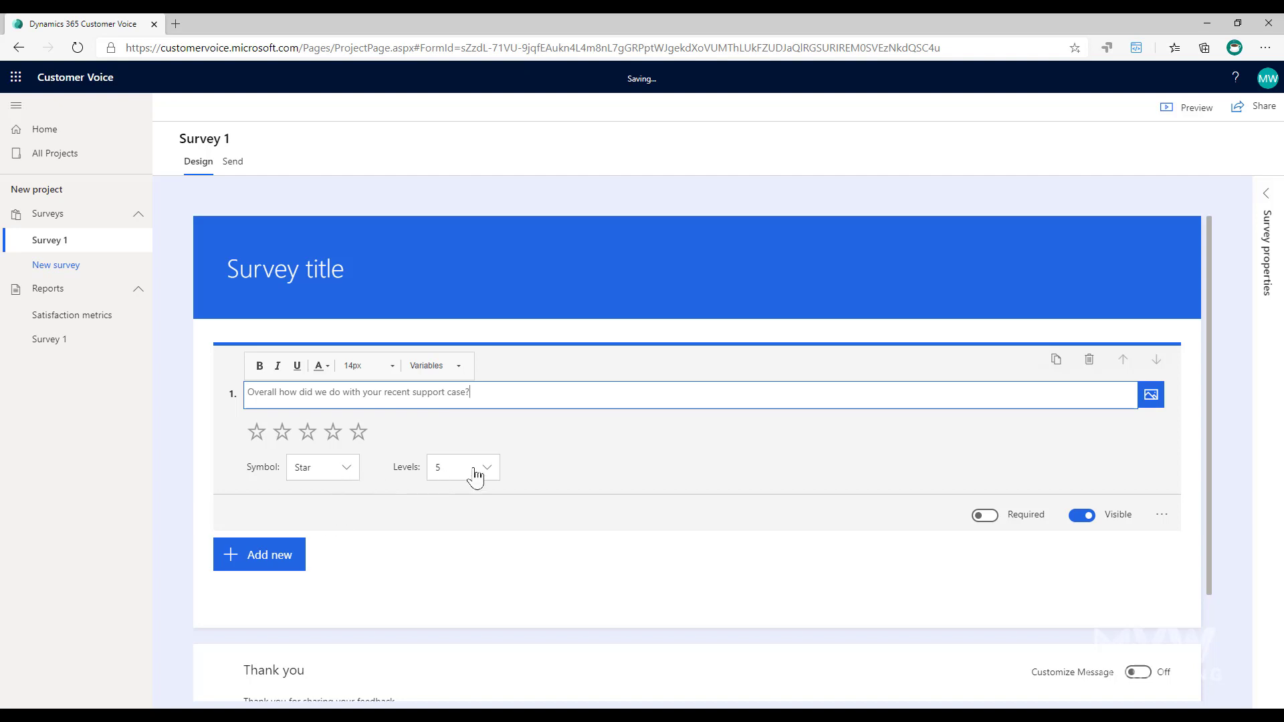
{"action": "left_click", "coordinate": [476, 477]}
{"action": "scroll", "coordinate": [493, 533], "scroll_direction": "down", "scroll_amount": 5}
{"action": "left_click", "coordinate": [455, 431]}
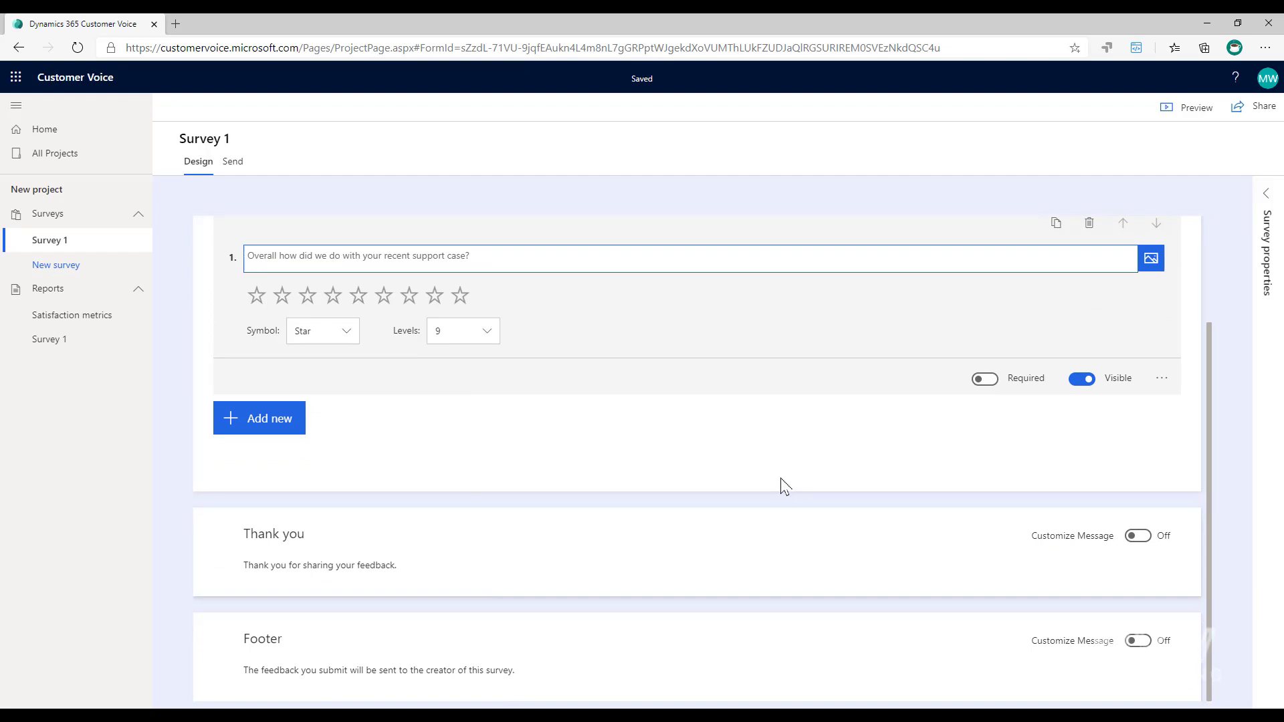
- Add a long-answer text question: 'Was there anything specific that made your experience good or bad?'
{"action": "left_click", "coordinate": [274, 428]}
{"action": "left_click", "coordinate": [375, 429]}
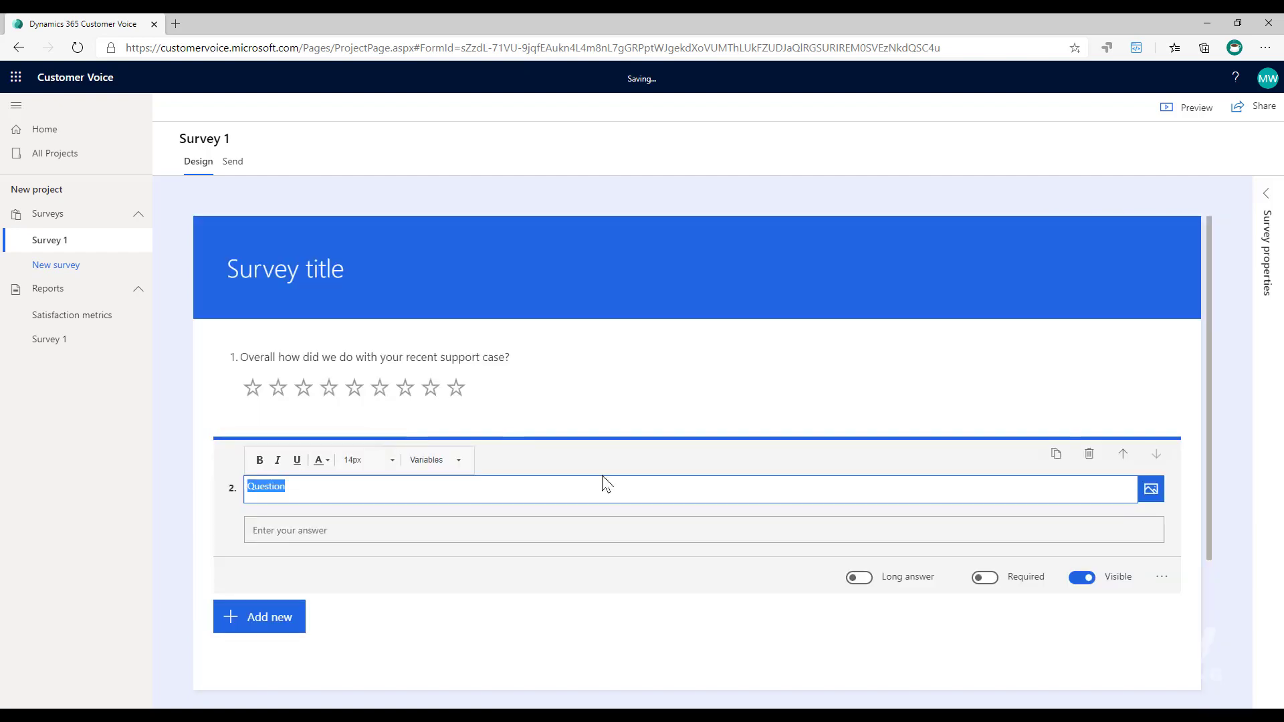
{"action": "left_click", "coordinate": [859, 577]}
{"action": "left_click", "coordinate": [419, 489]}
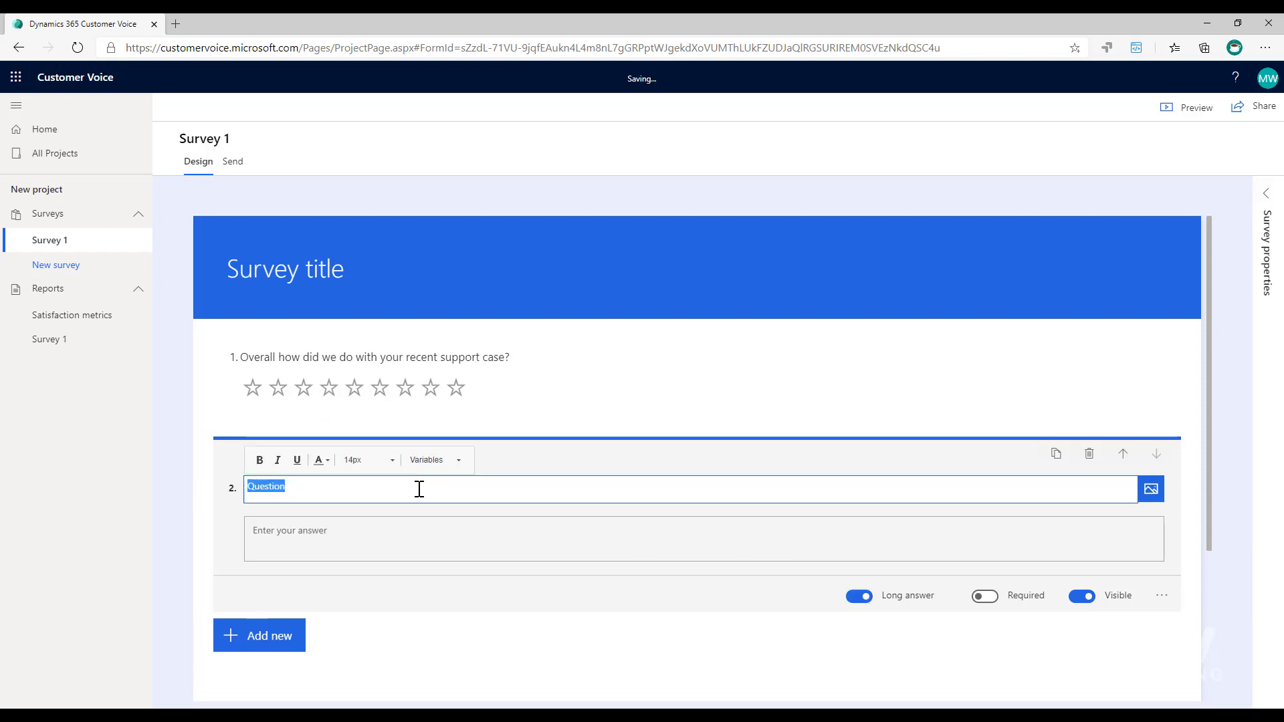
{"action": "type", "text": "Was there anything specific that ma"}
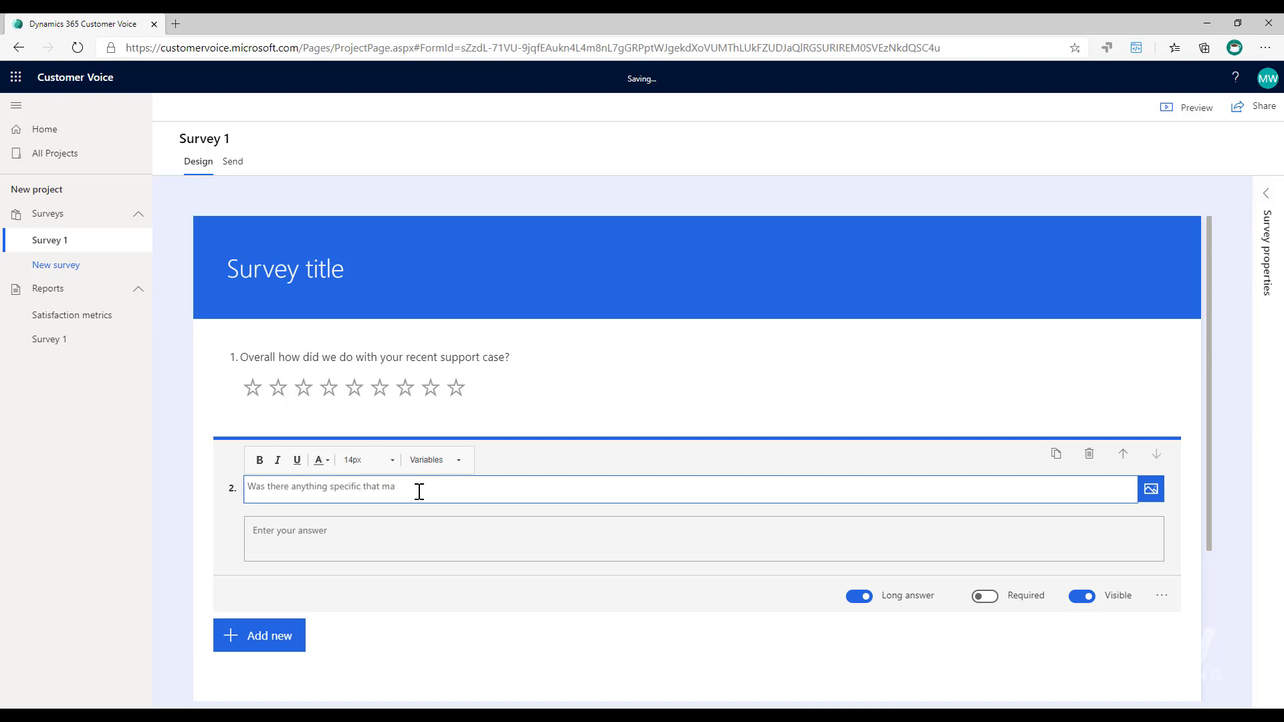
{"action": "type", "text": "de your experience good or bad?"}
{"action": "left_click", "coordinate": [1239, 375]}
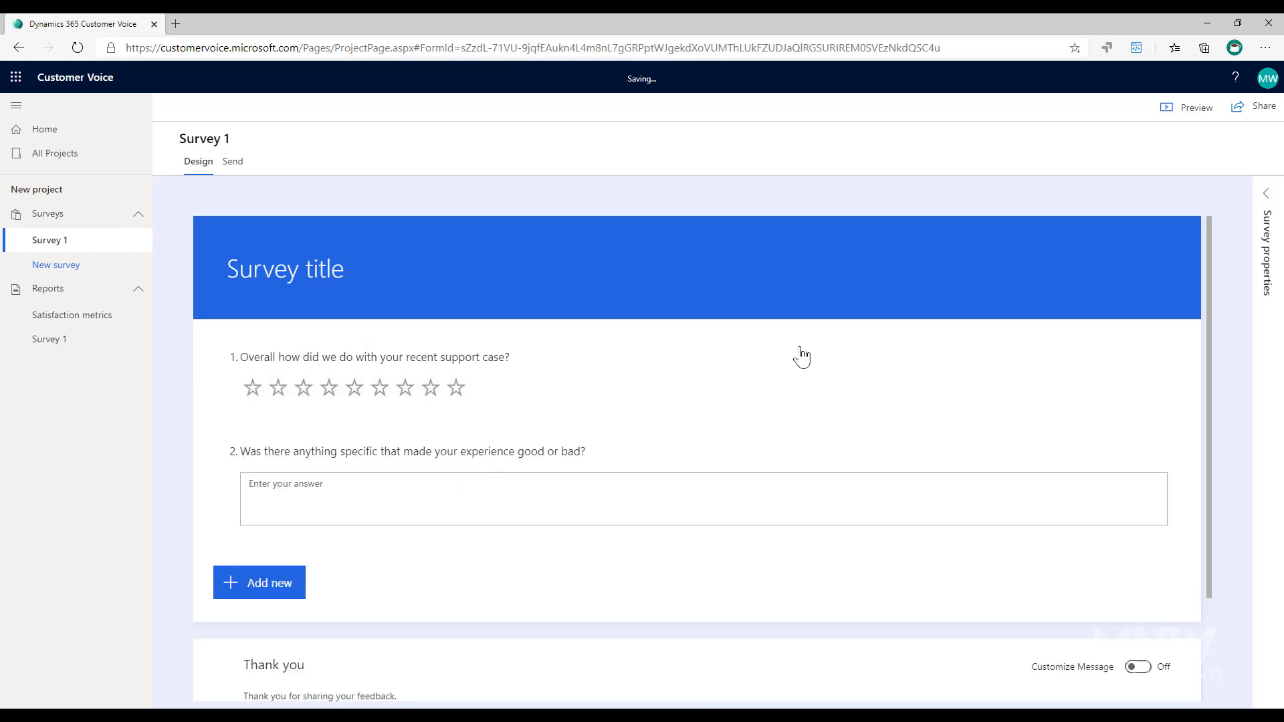
- Title the survey 'Support Resolution Survey', correcting the 'Resoltuion' typo
{"action": "left_click", "coordinate": [303, 281]}
{"action": "type", "text": "Suppor"}
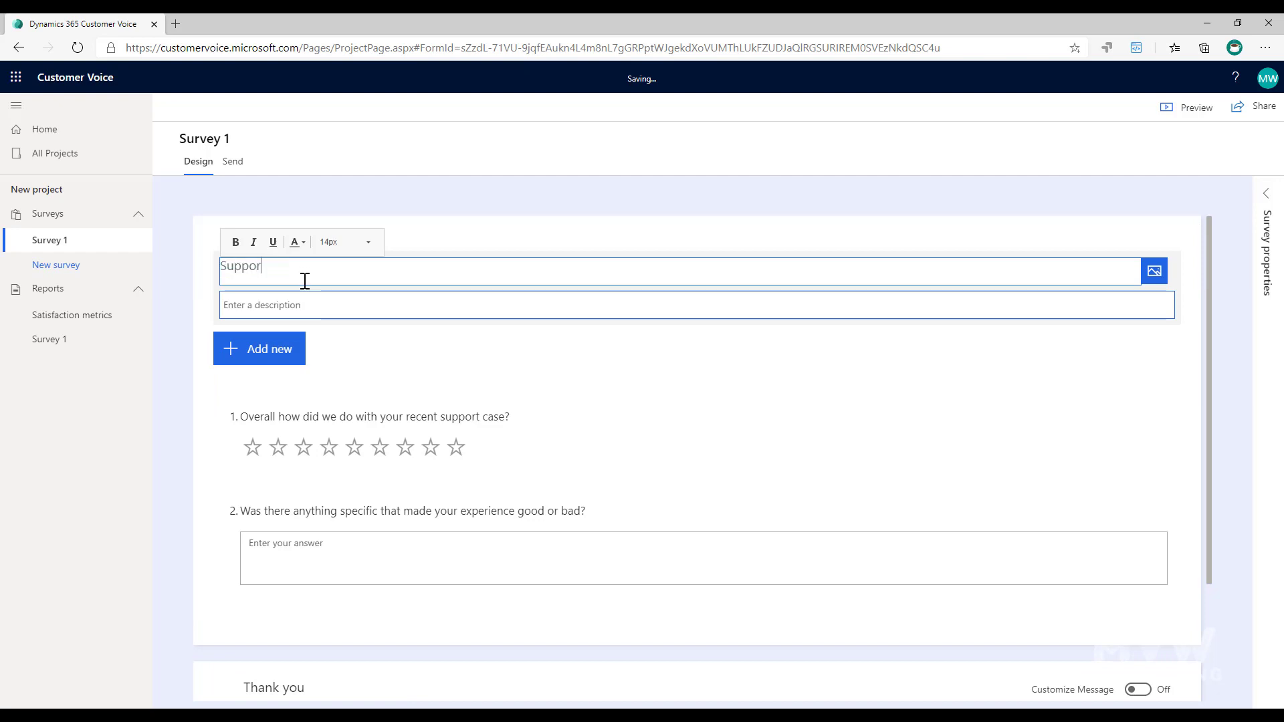
{"action": "type", "text": "t Resoltuion Survey"}
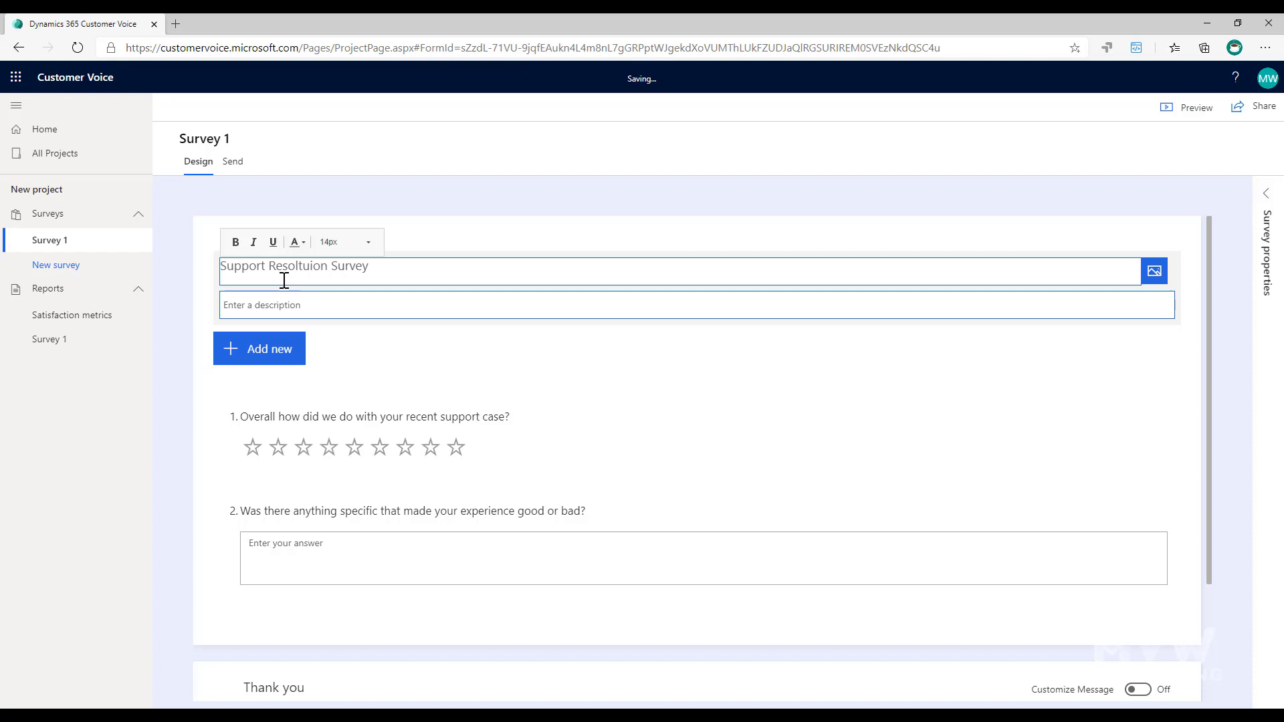
{"action": "left_click", "coordinate": [185, 300]}
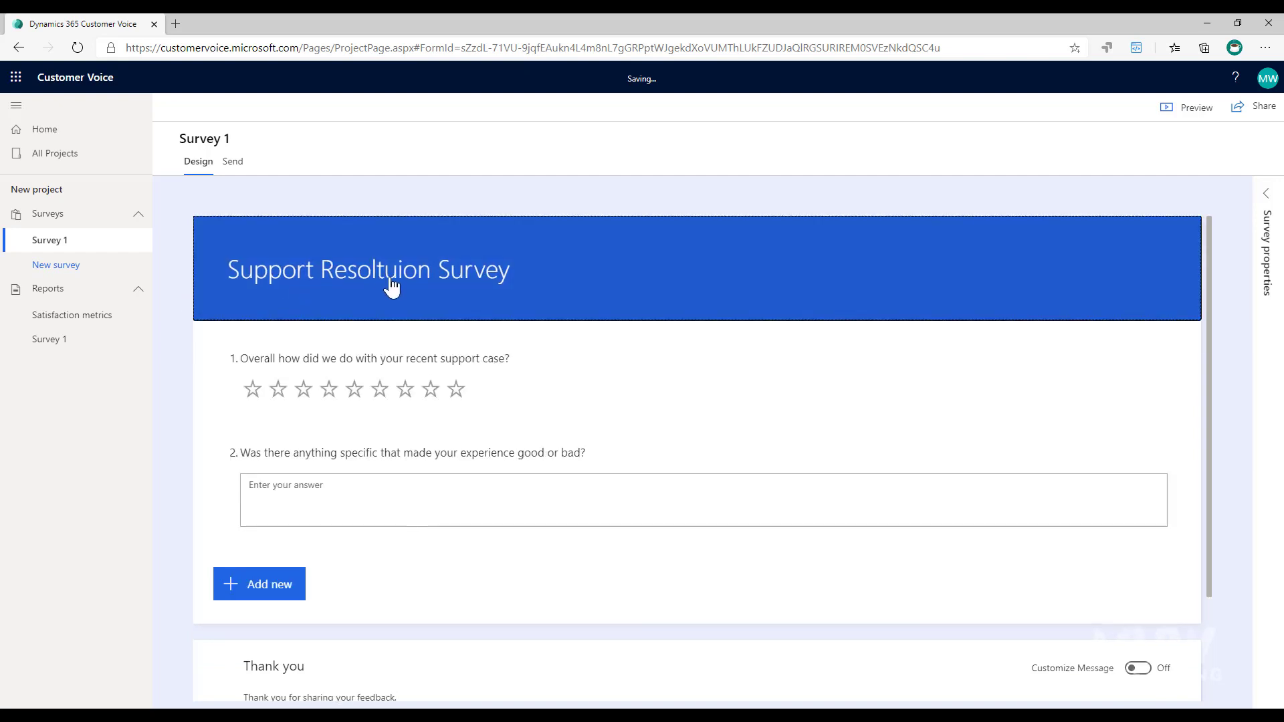
{"action": "left_click", "coordinate": [335, 261]}
{"action": "left_click", "coordinate": [310, 266]}
{"action": "key", "text": "Left"}
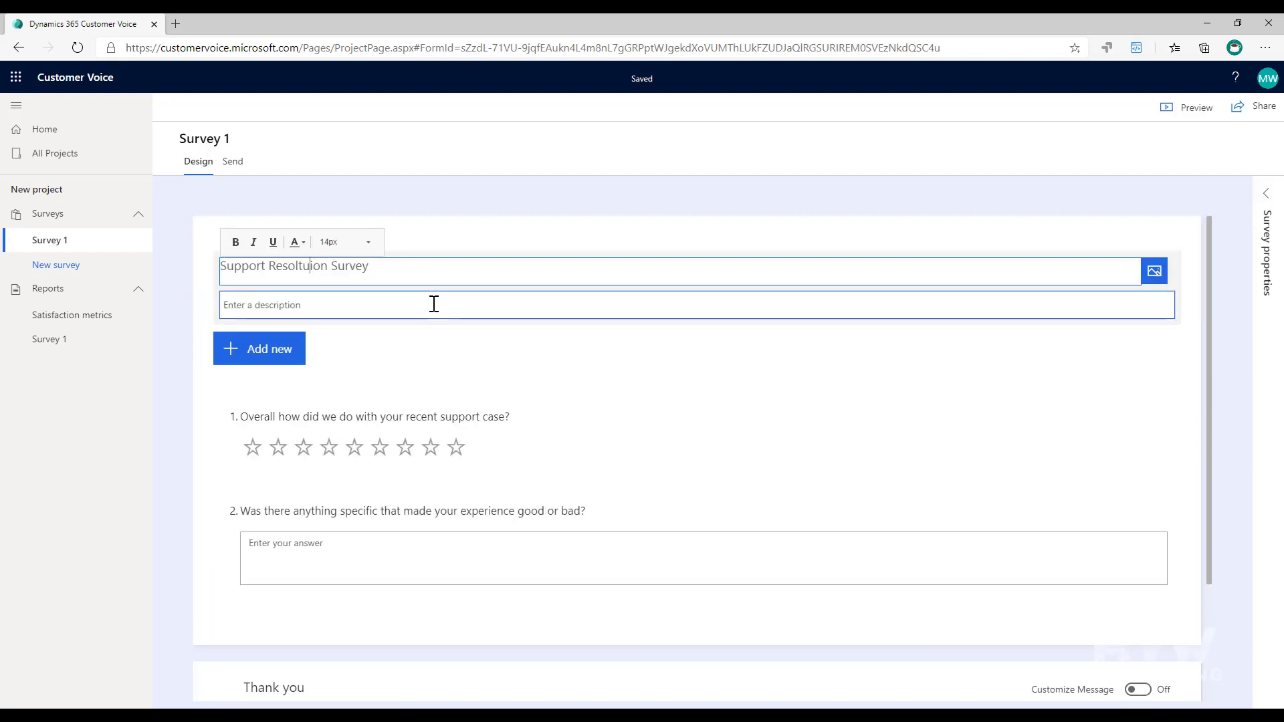
{"action": "key", "text": "Delete"}
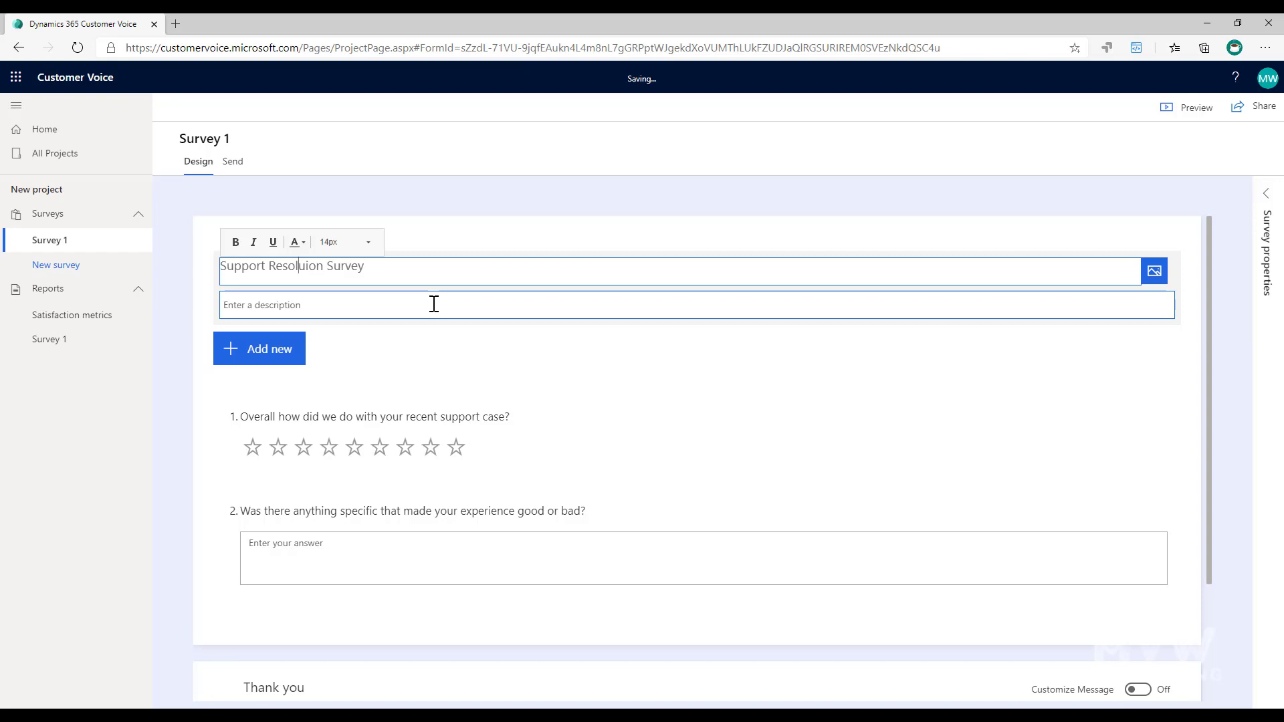
{"action": "type", "text": "t"}
{"action": "left_click", "coordinate": [175, 308]}
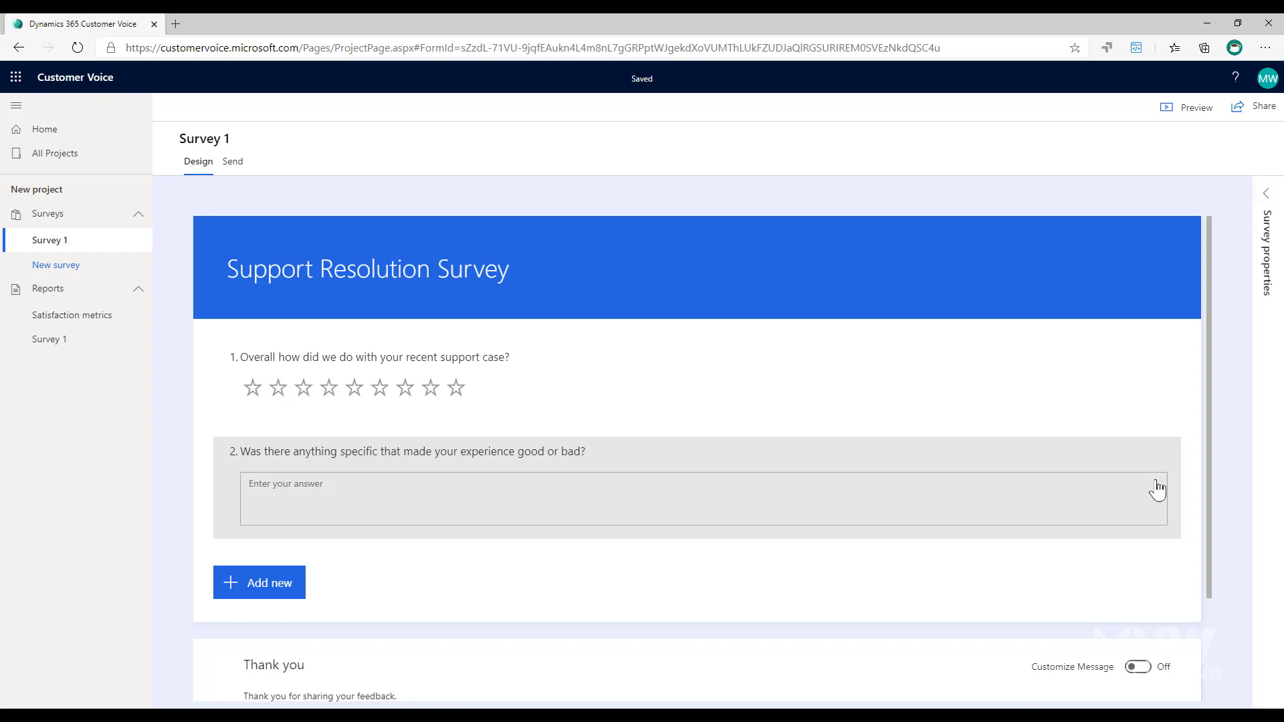
- Add a First Name text question and the suggested Last name question
{"action": "left_click", "coordinate": [279, 587]}
{"action": "left_click", "coordinate": [402, 584]}
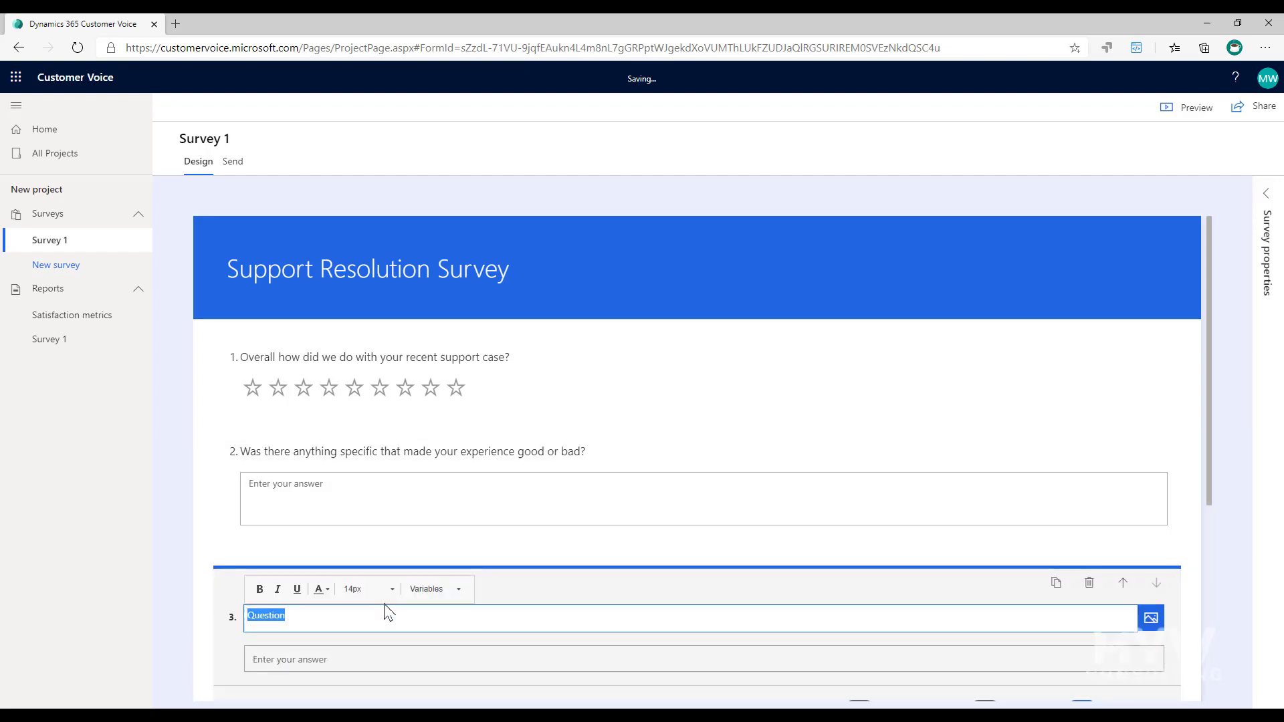
{"action": "type", "text": "First "}
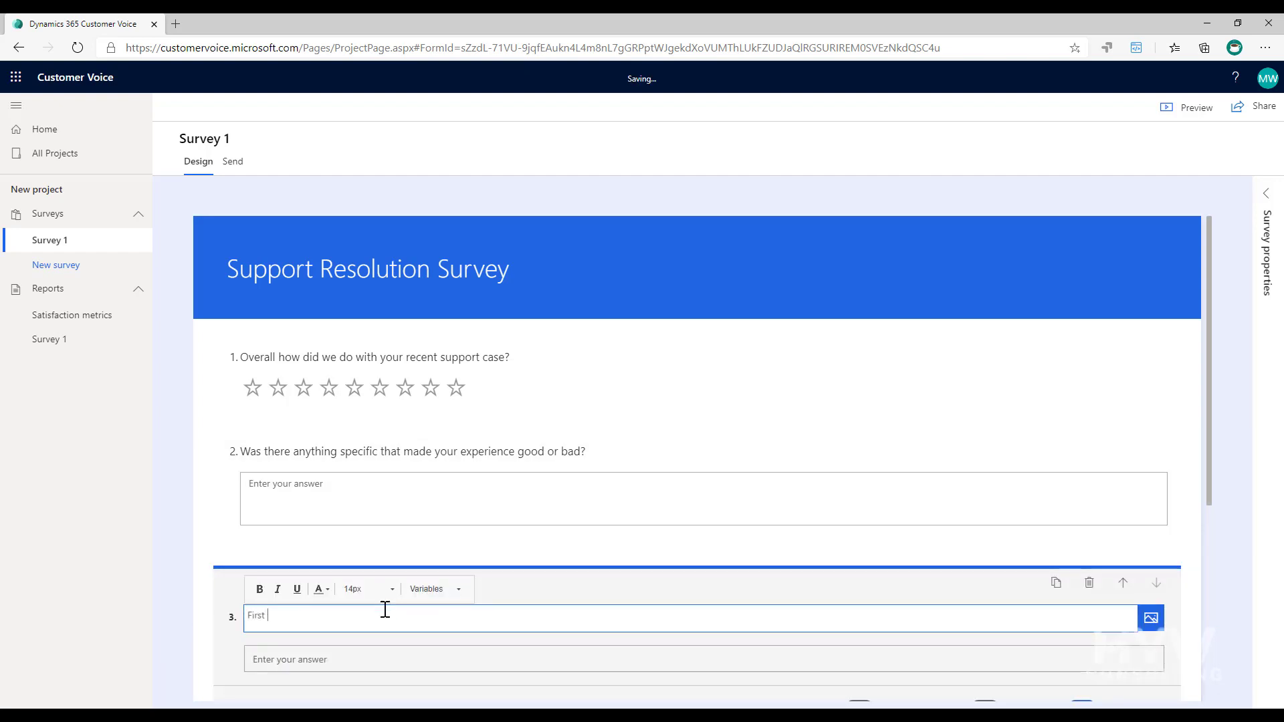
{"action": "type", "text": "Name"}
{"action": "scroll", "coordinate": [334, 568], "scroll_direction": "down", "scroll_amount": 4}
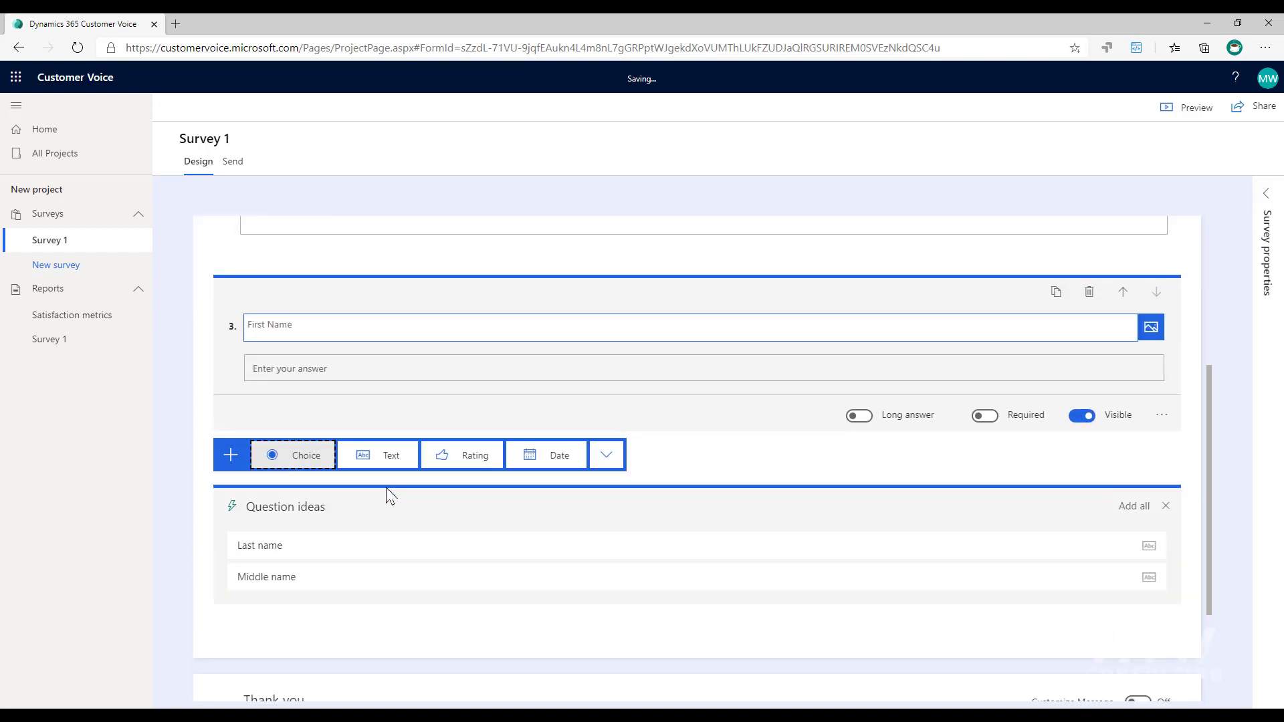
{"action": "left_click", "coordinate": [272, 544]}
{"action": "left_click", "coordinate": [1102, 510]}
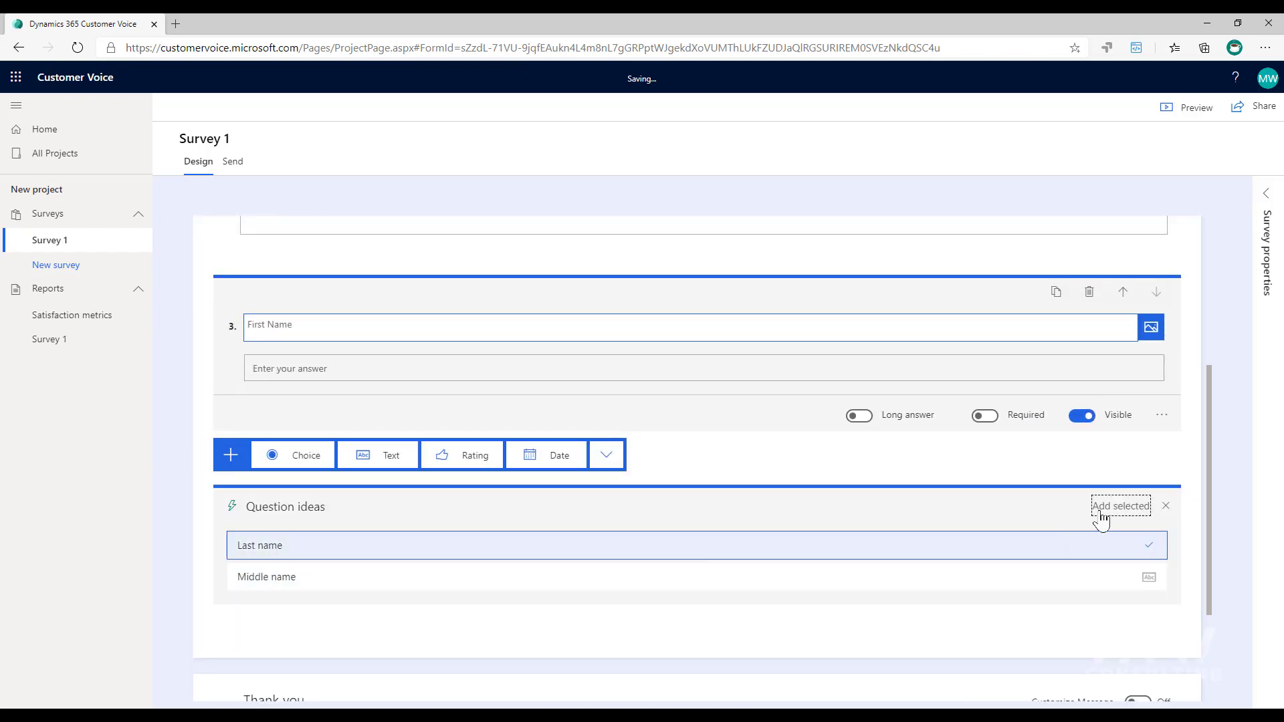
- Add an Email text question
{"action": "left_click", "coordinate": [267, 510]}
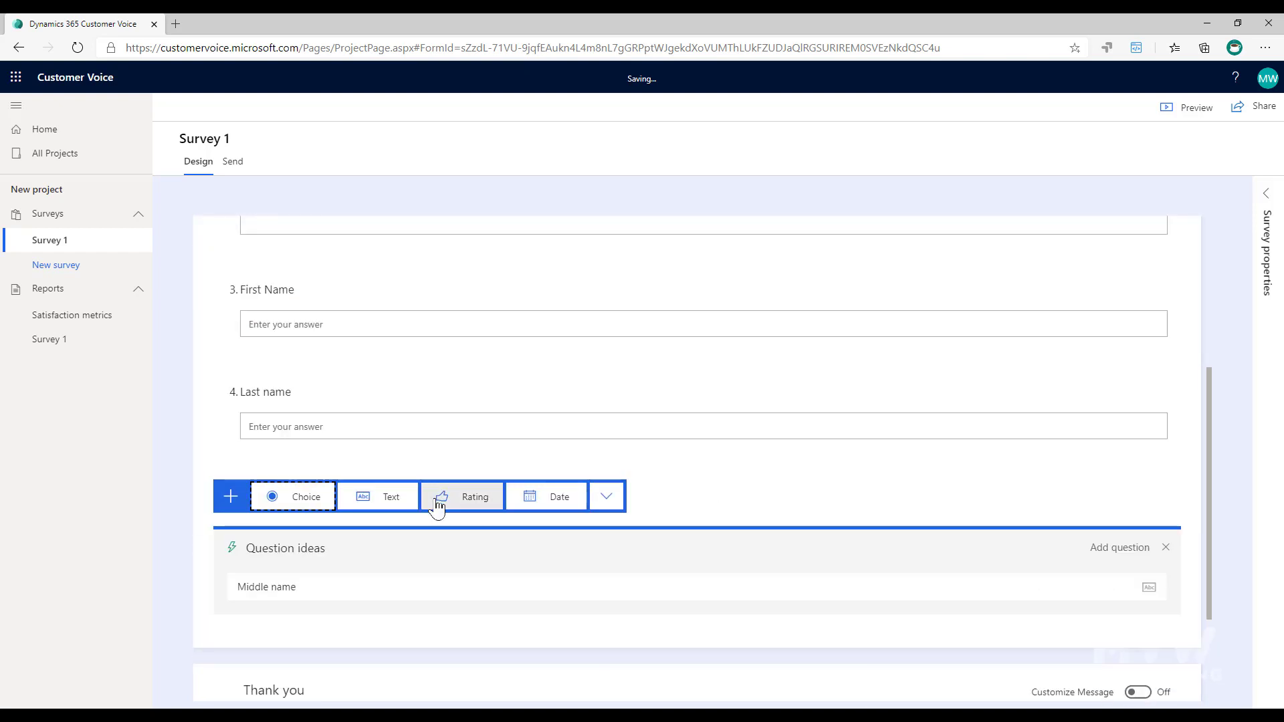
{"action": "left_click", "coordinate": [376, 498]}
{"action": "type", "text": "Email"}
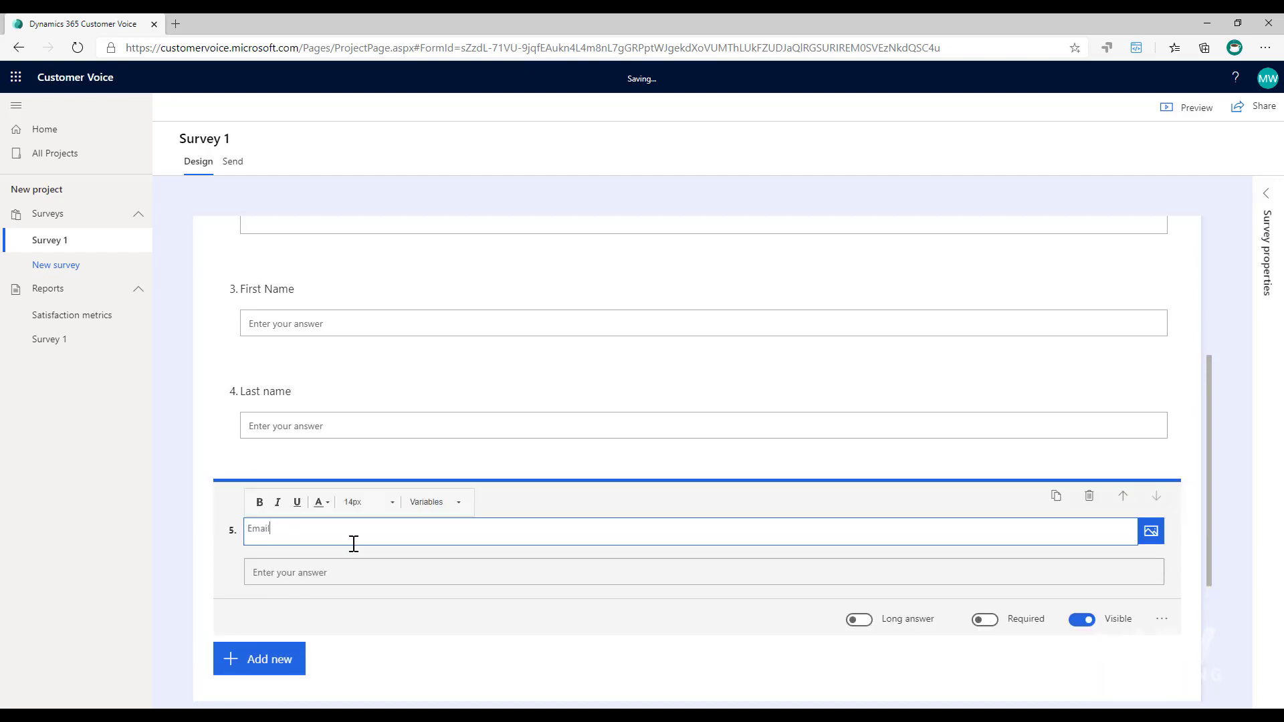
{"action": "left_click", "coordinate": [190, 468]}
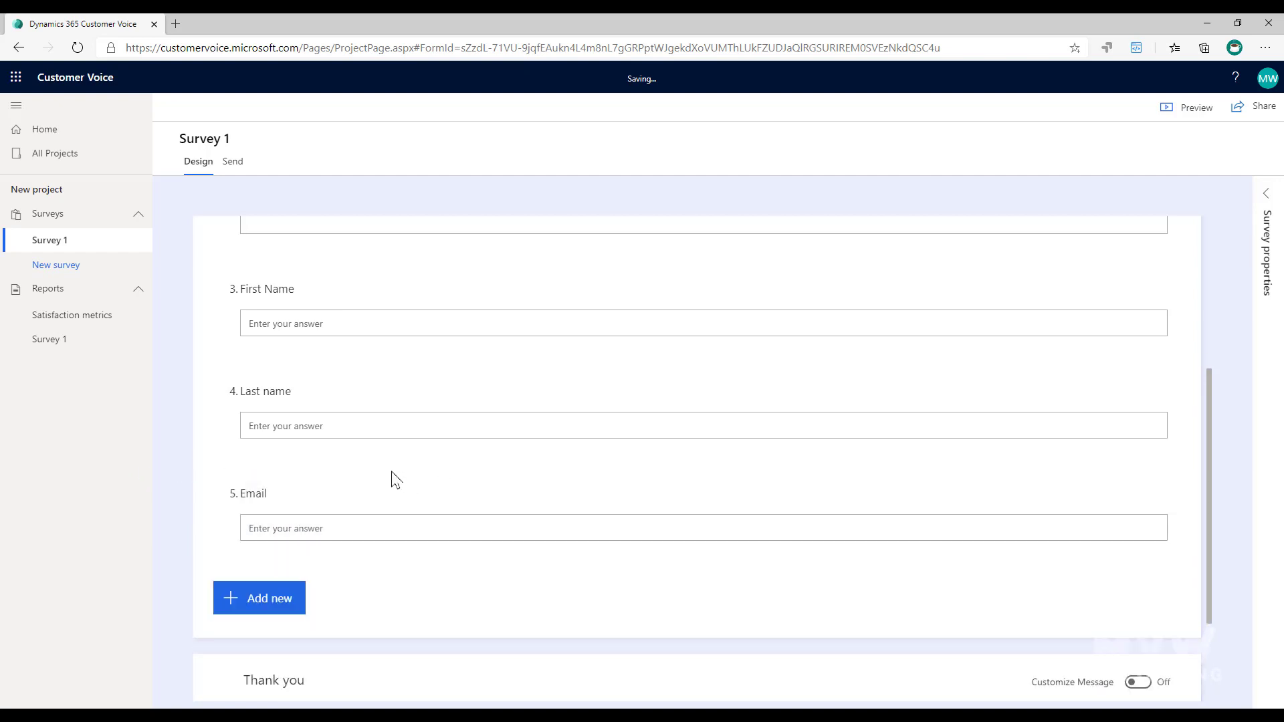
- Move First Name up to question 1 and Last name up to question 2
{"action": "scroll", "coordinate": [381, 453], "scroll_direction": "up", "scroll_amount": 2}
{"action": "left_click", "coordinate": [507, 467]}
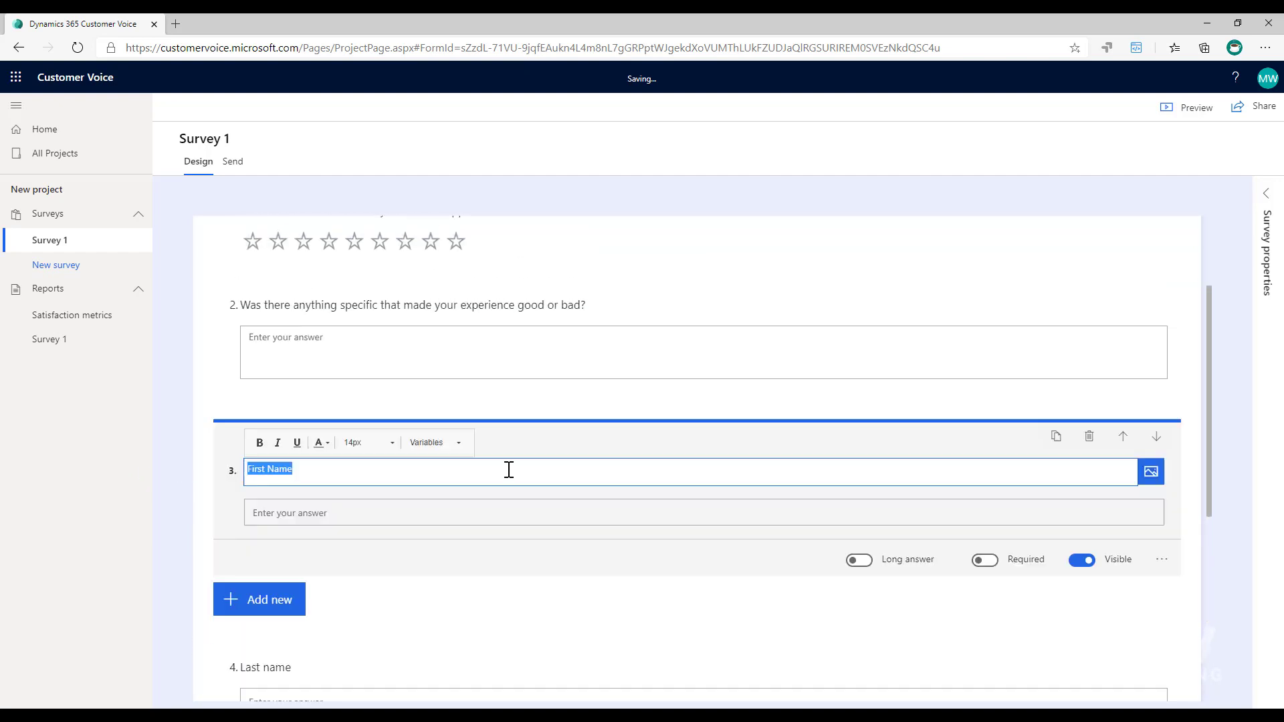
{"action": "left_click", "coordinate": [1121, 441]}
{"action": "left_click", "coordinate": [1122, 443]}
{"action": "scroll", "coordinate": [468, 582], "scroll_direction": "down", "scroll_amount": 3}
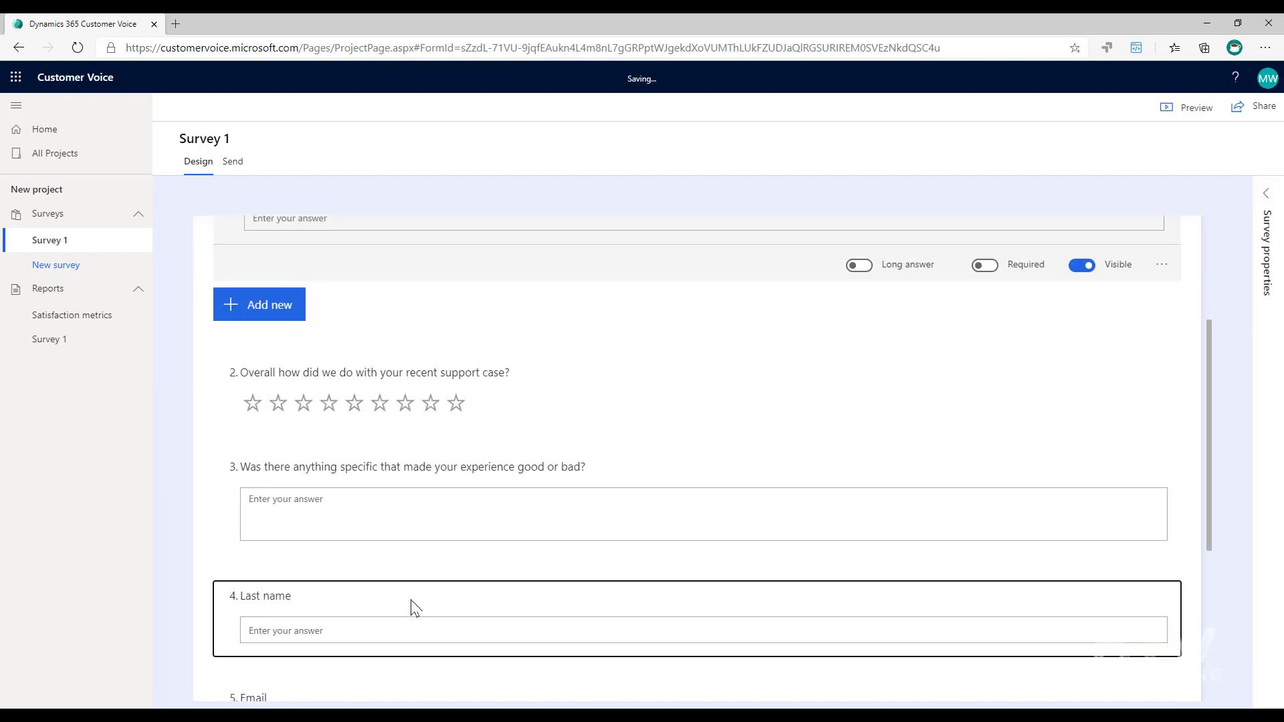
{"action": "left_click", "coordinate": [414, 608]}
{"action": "left_click", "coordinate": [1124, 463]}
{"action": "left_click", "coordinate": [1123, 463]}
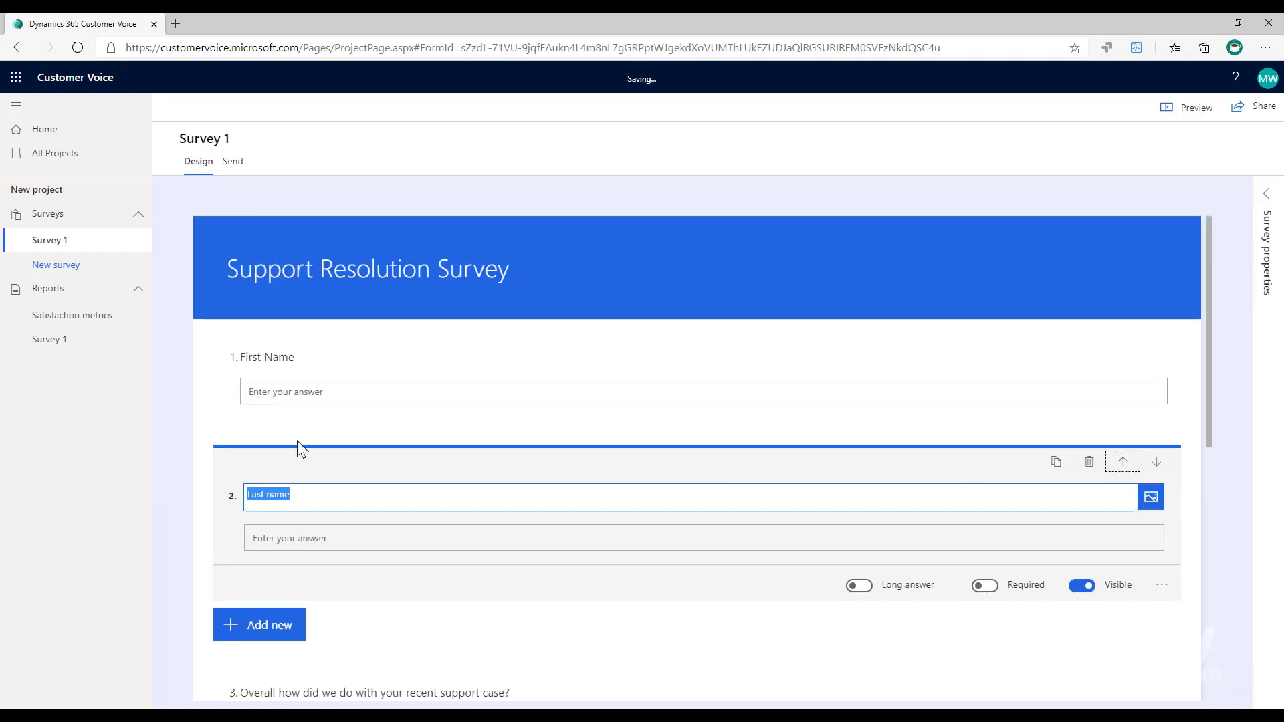
- Move Email up to question 3
{"action": "scroll", "coordinate": [461, 572], "scroll_direction": "down", "scroll_amount": 4}
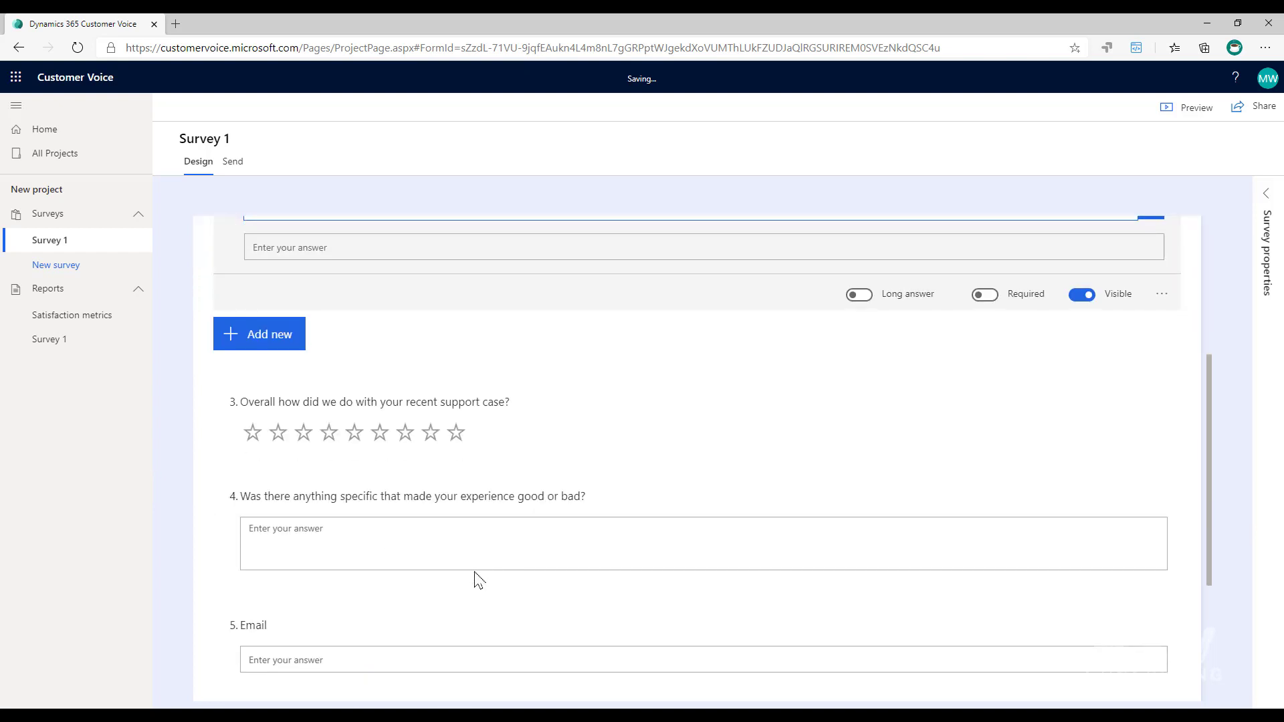
{"action": "left_click", "coordinate": [466, 643]}
{"action": "left_click", "coordinate": [1124, 498]}
{"action": "left_click", "coordinate": [1124, 498]}
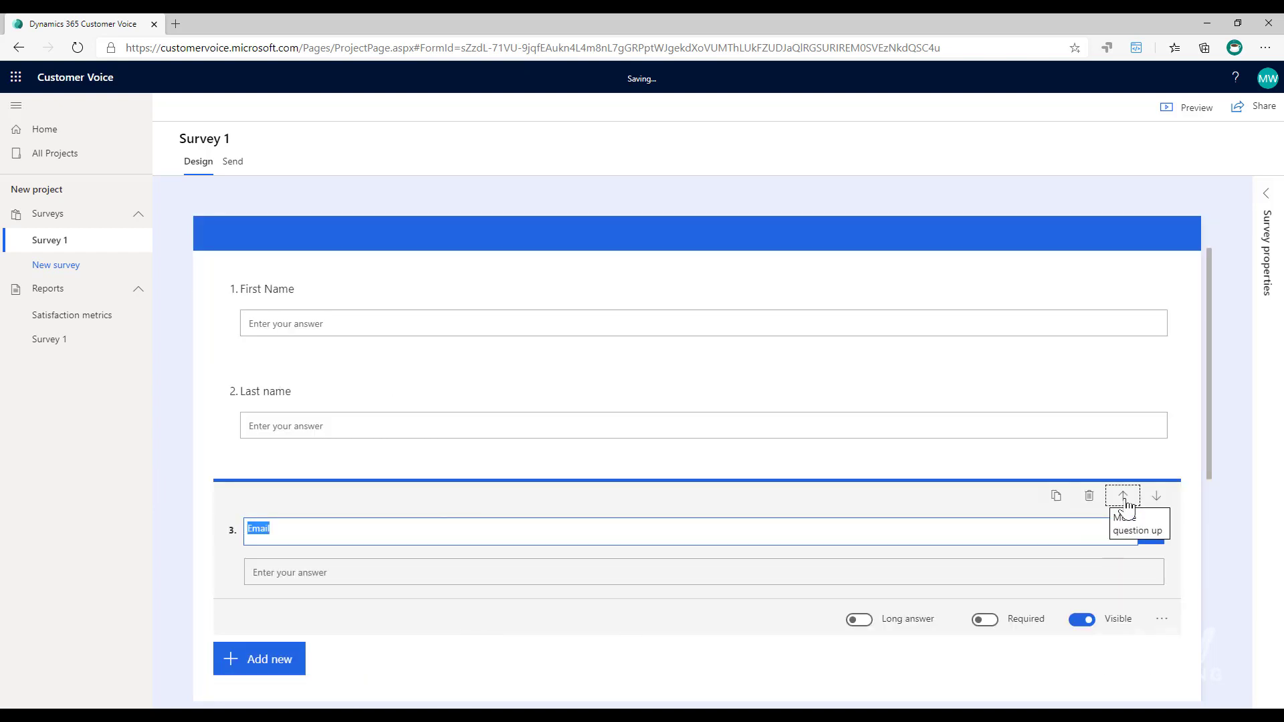
{"action": "left_click", "coordinate": [1224, 351]}
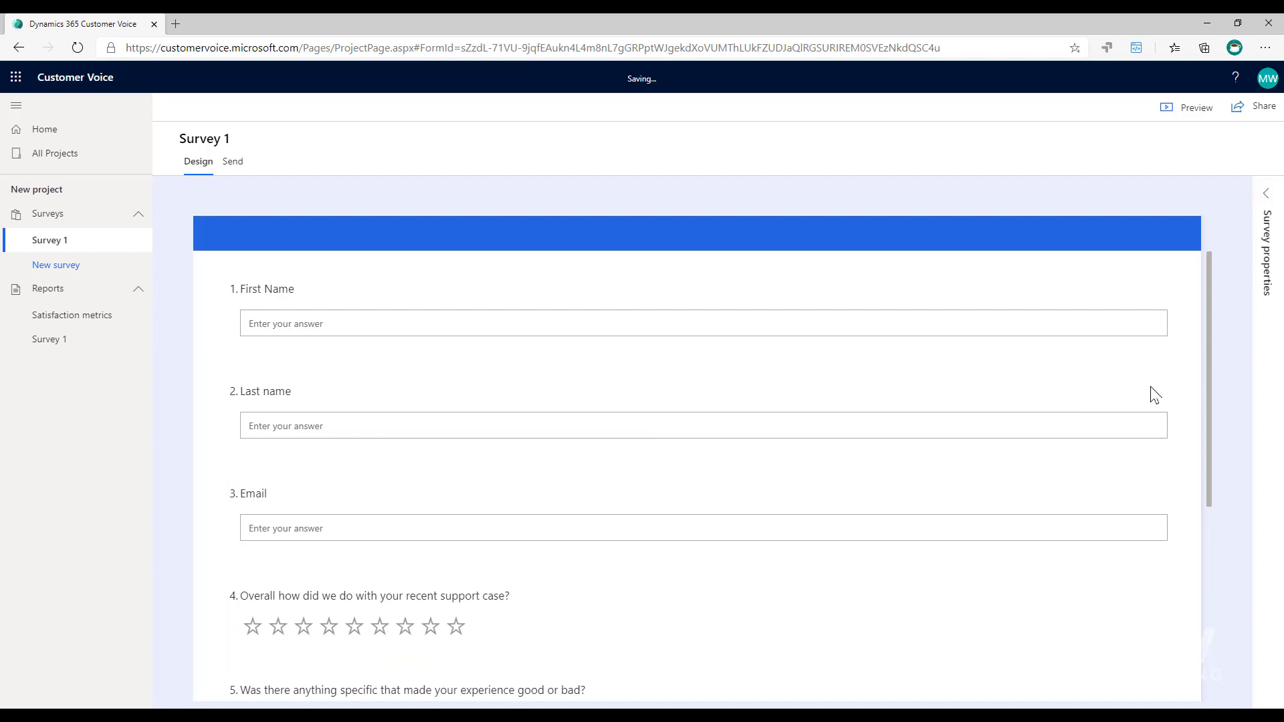
- Add a Sentiment metric in the survey's Satisfaction metrics settings
{"action": "left_click", "coordinate": [1264, 197]}
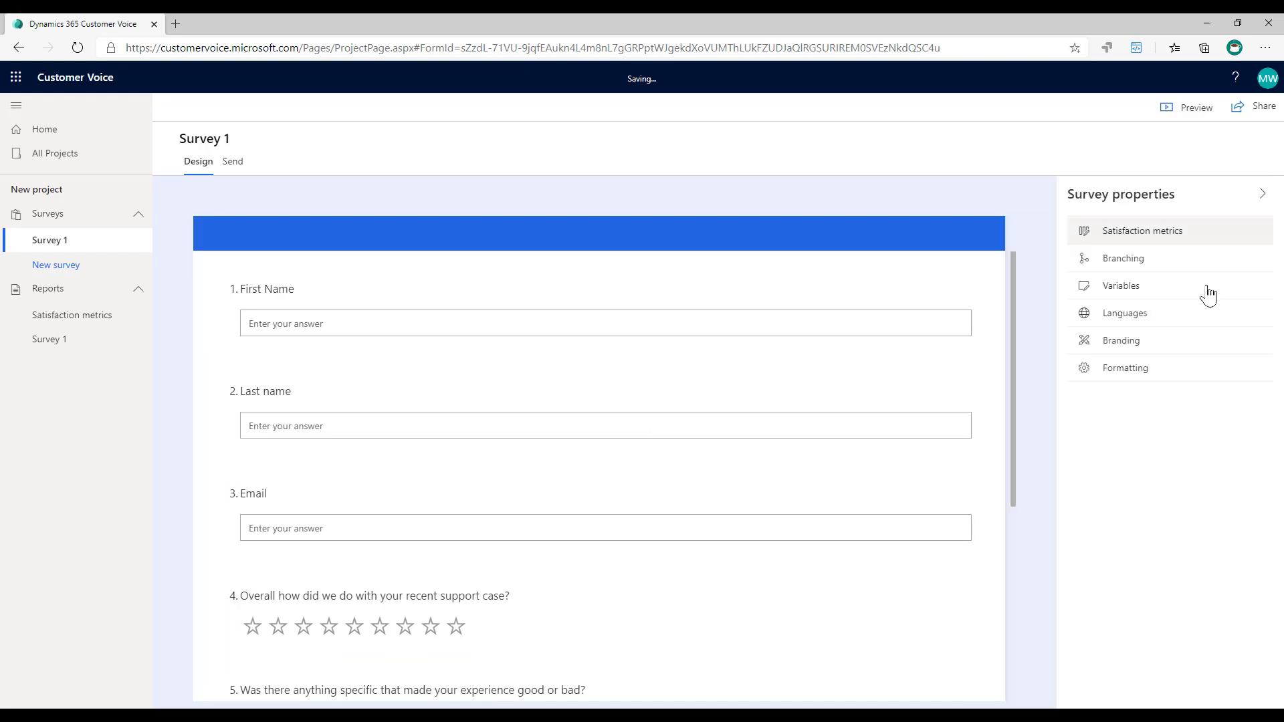
{"action": "left_click", "coordinate": [1170, 237]}
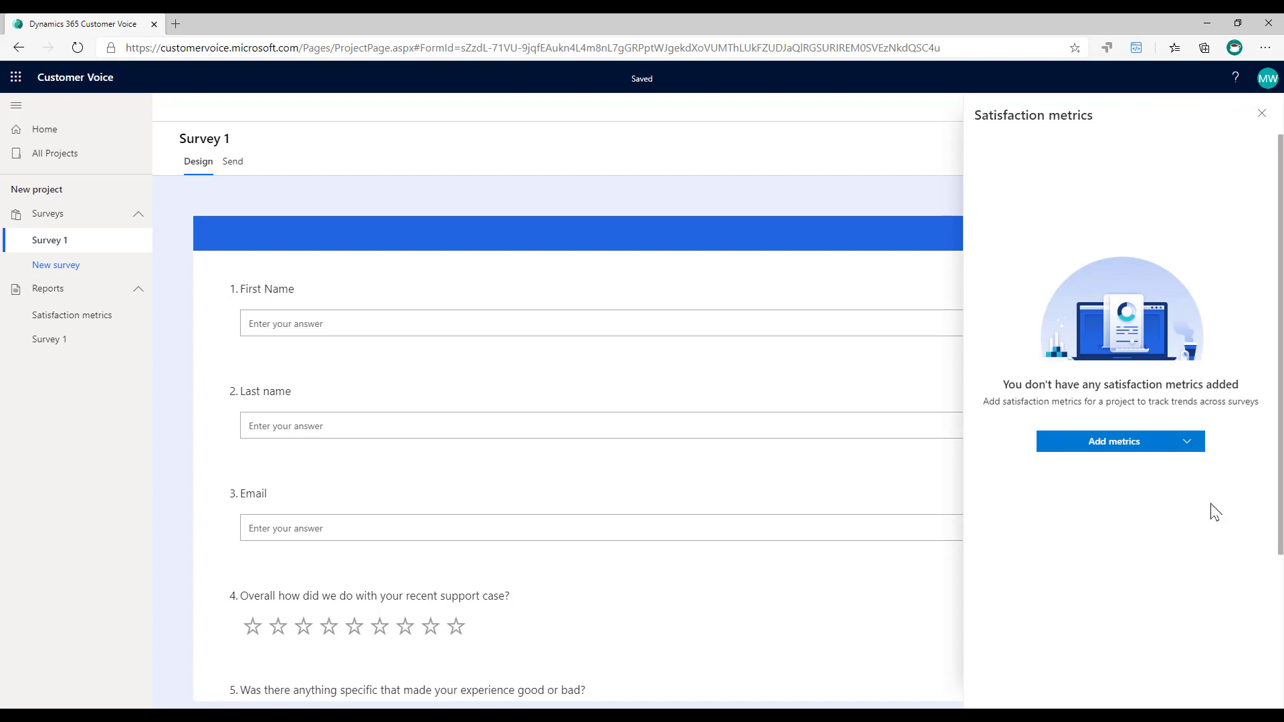
{"action": "left_click", "coordinate": [1192, 446]}
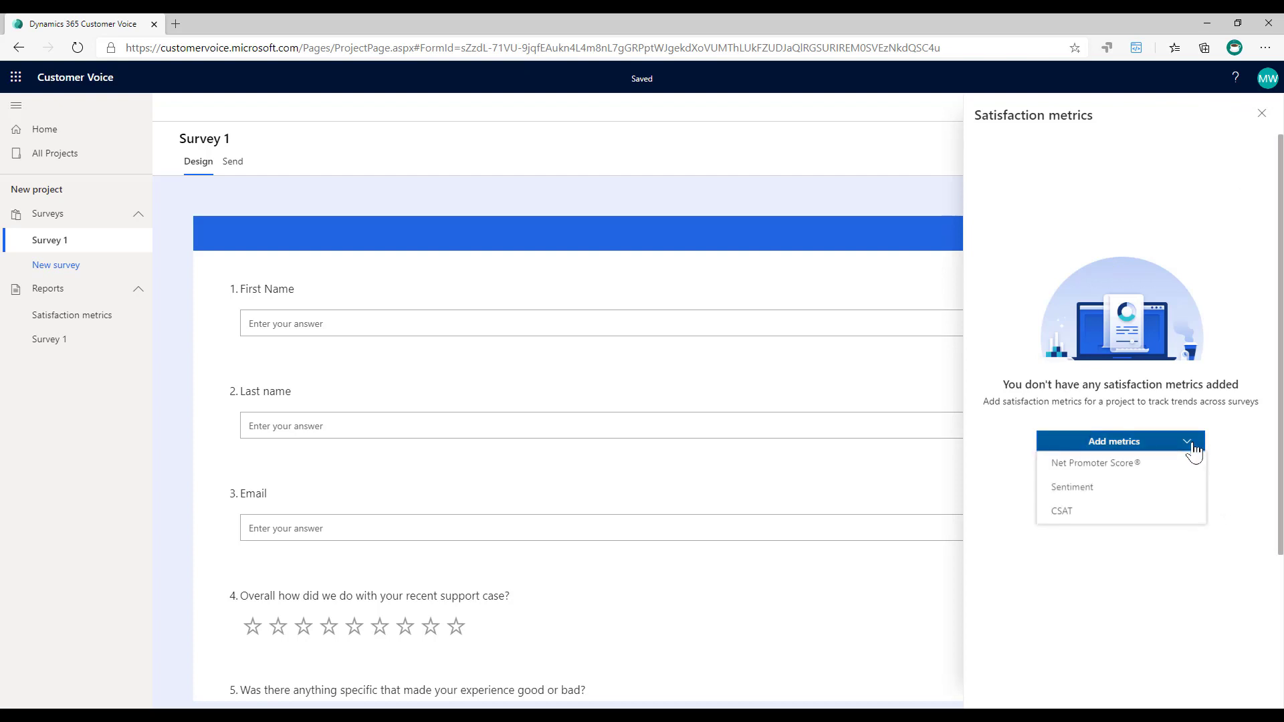
{"action": "left_click", "coordinate": [1145, 490]}
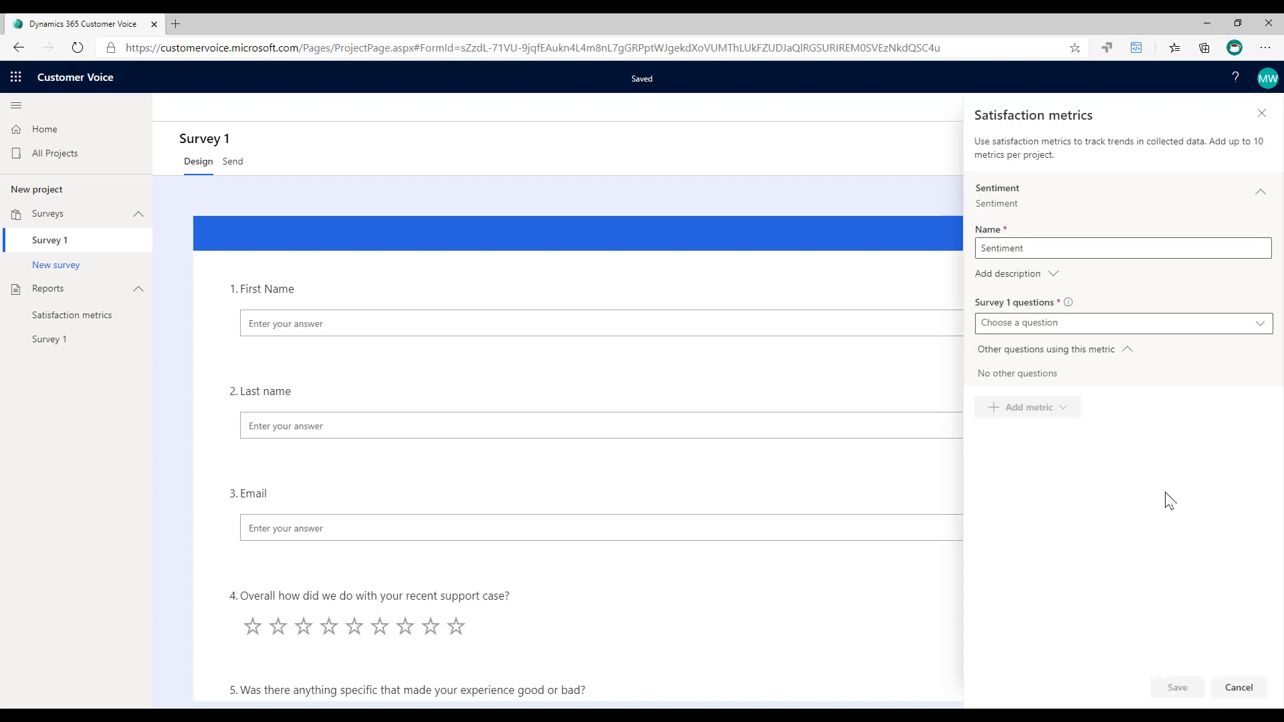
- Link the Sentiment metric to question 5, the good-or-bad experience question
{"action": "left_click", "coordinate": [1260, 324]}
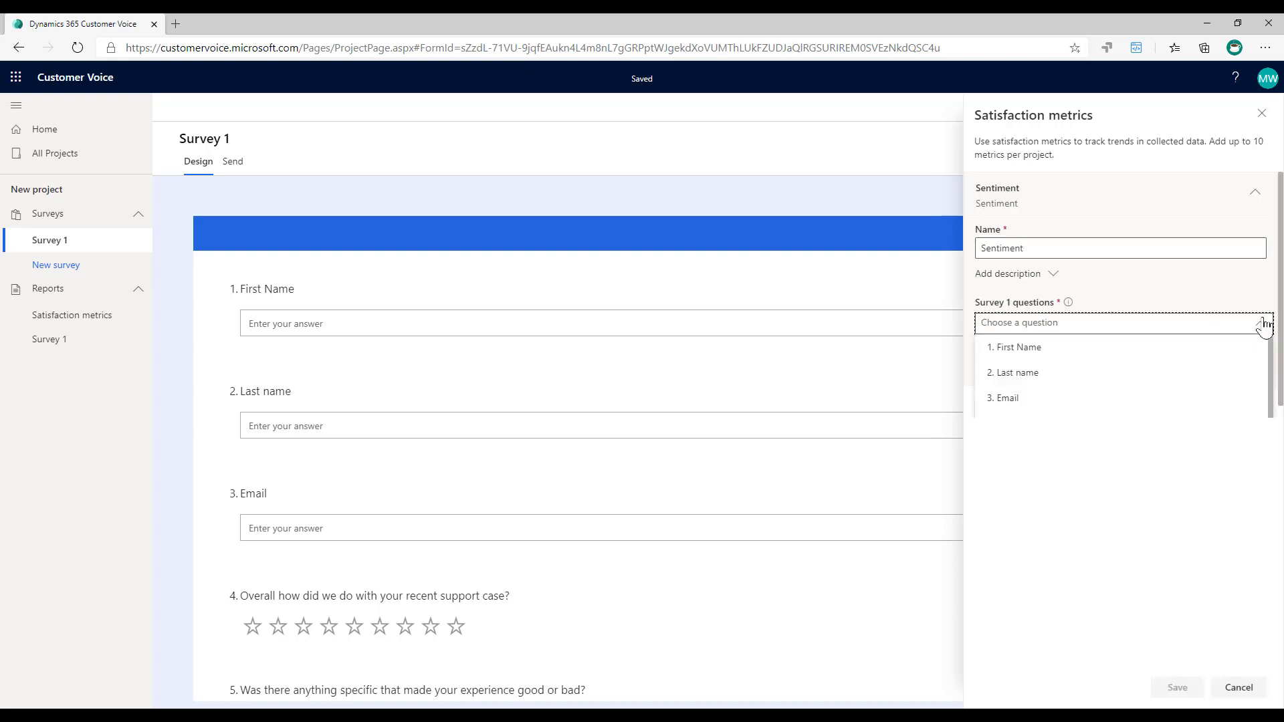
{"action": "left_click", "coordinate": [1070, 302]}
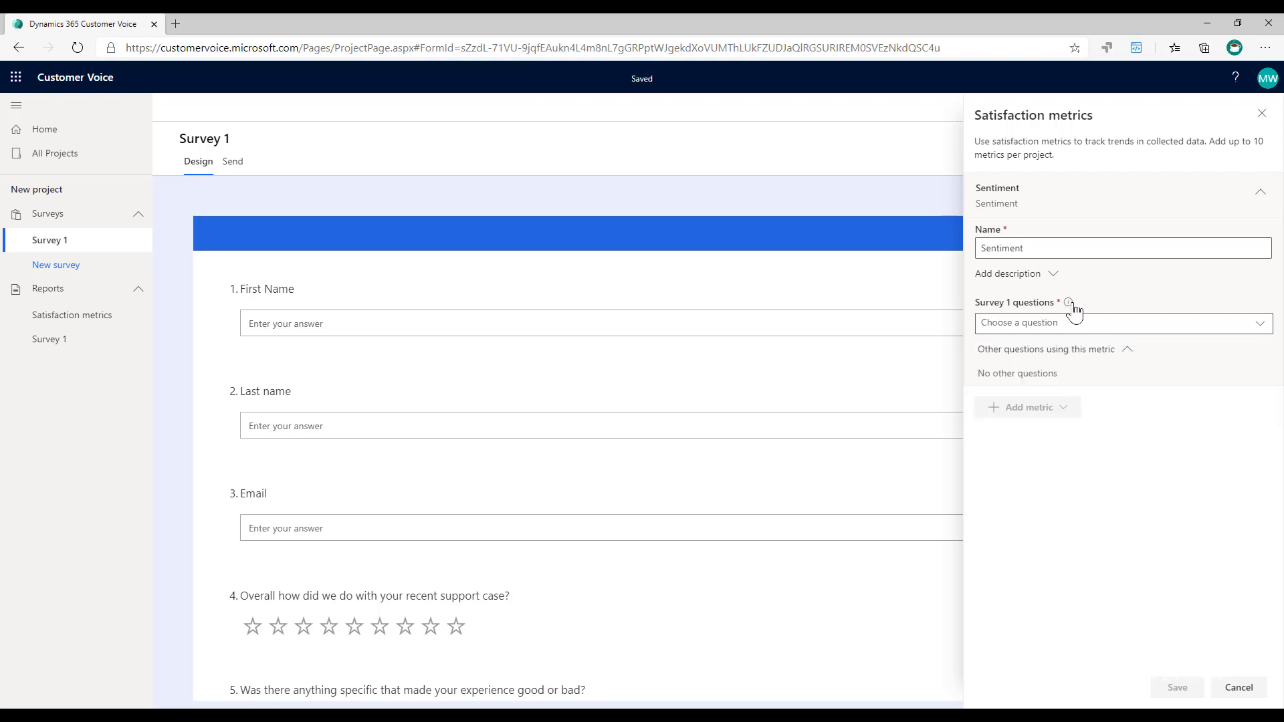
{"action": "left_click", "coordinate": [1070, 302]}
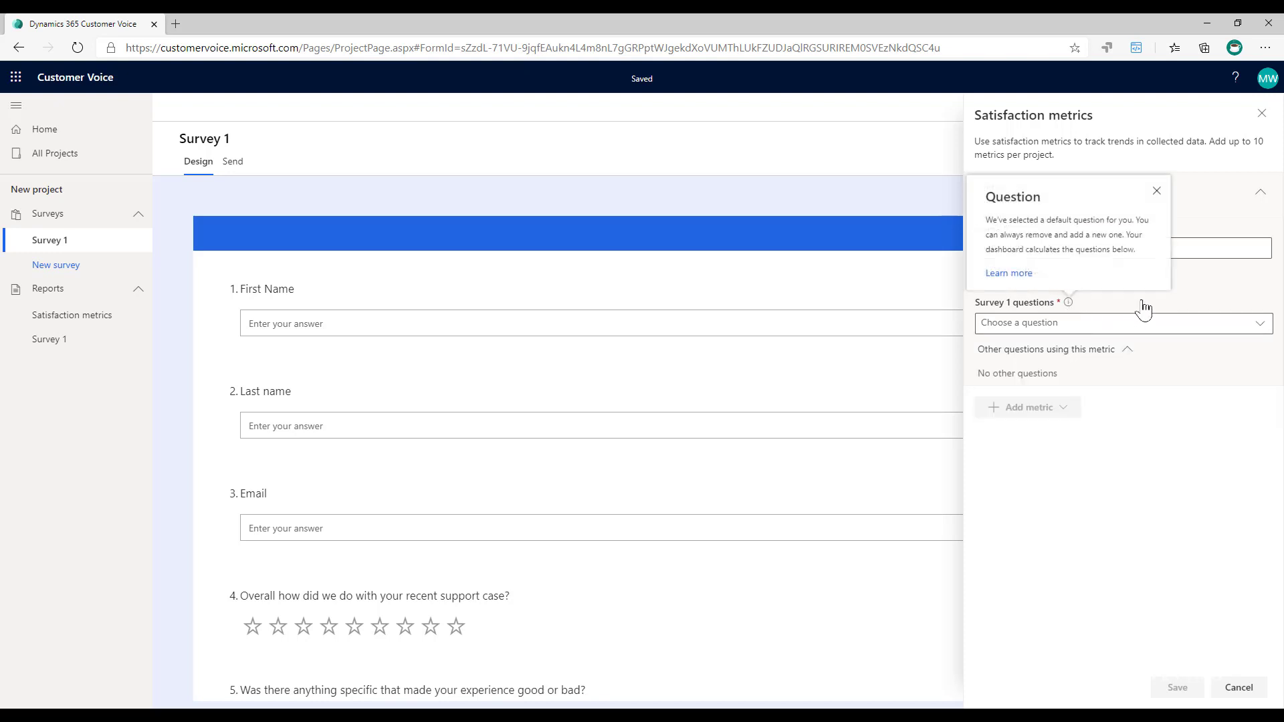
{"action": "left_click", "coordinate": [1253, 325]}
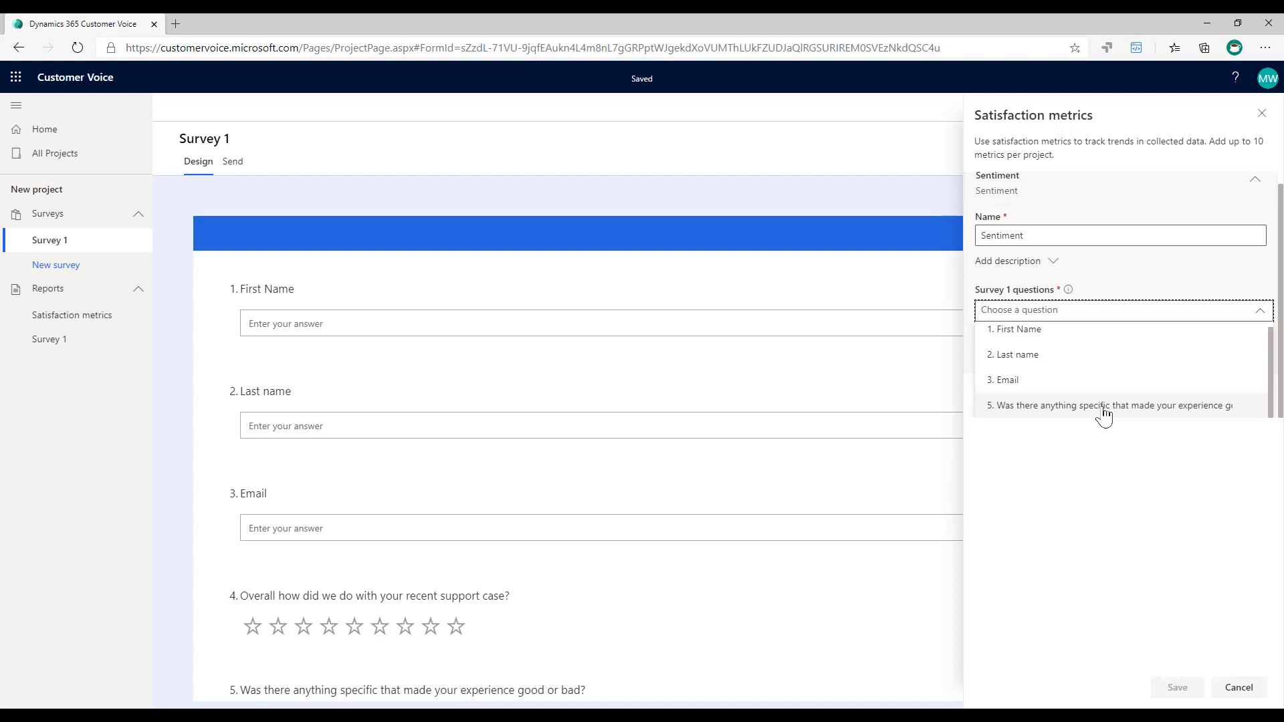
{"action": "left_click", "coordinate": [1102, 407]}
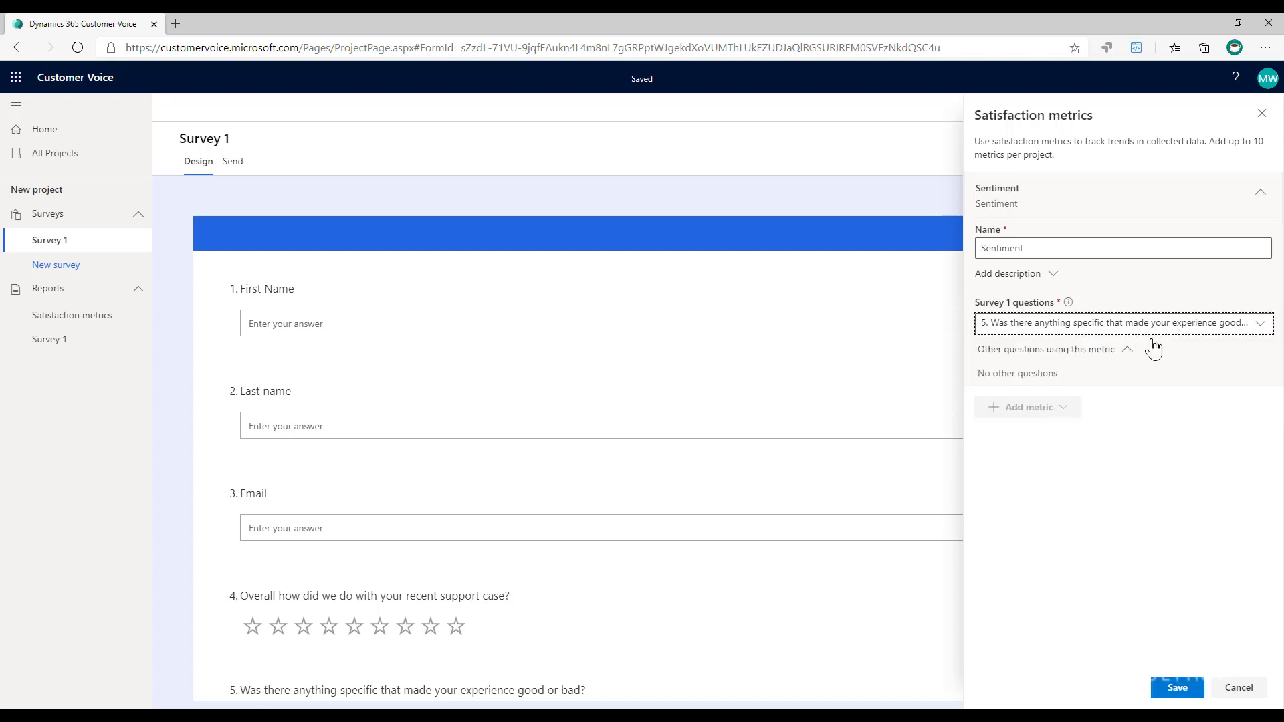
- Save the Sentiment metric, then add and save a CSAT metric linked to question 4
{"action": "left_click", "coordinate": [1172, 687]}
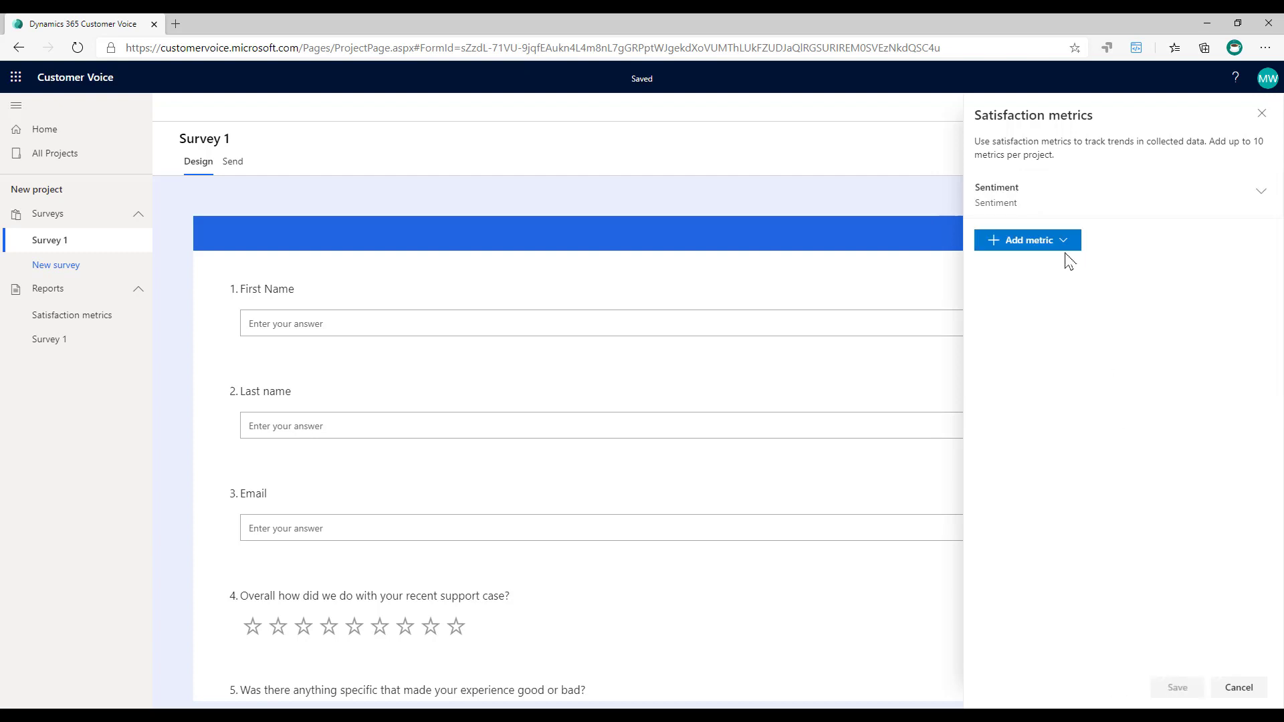
{"action": "left_click", "coordinate": [1063, 246]}
{"action": "left_click", "coordinate": [1001, 313]}
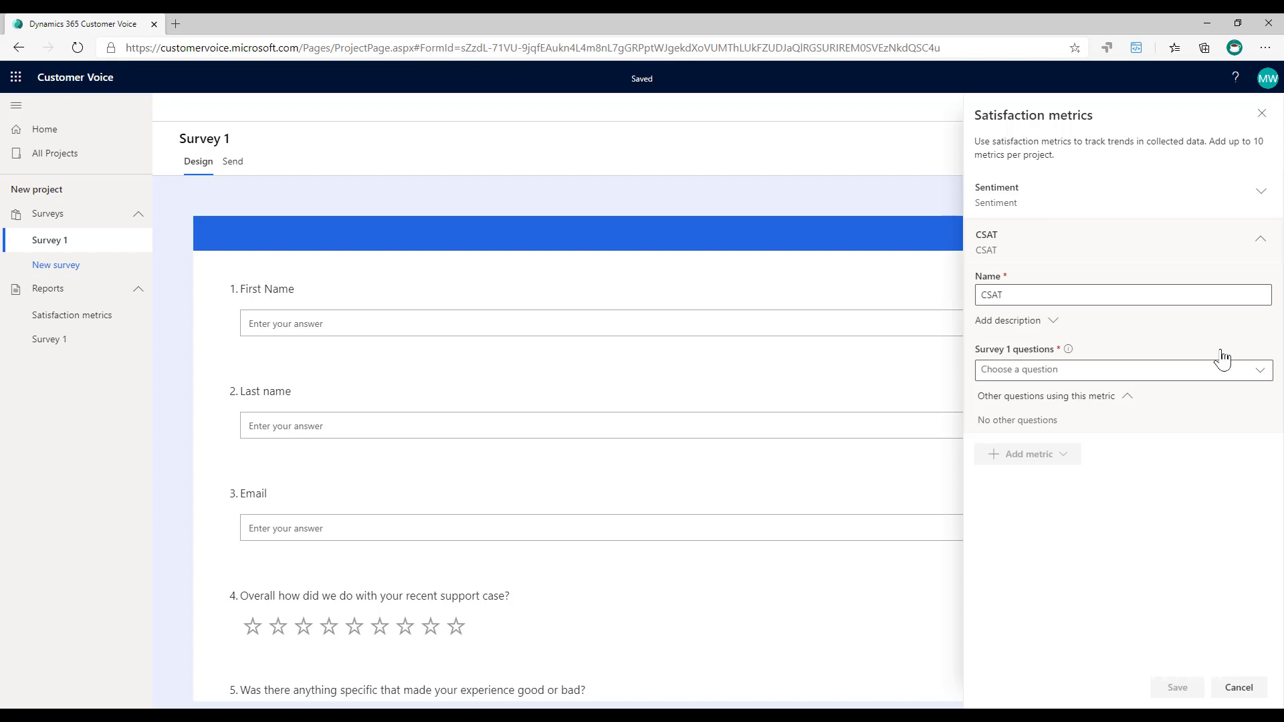
{"action": "left_click", "coordinate": [1243, 371]}
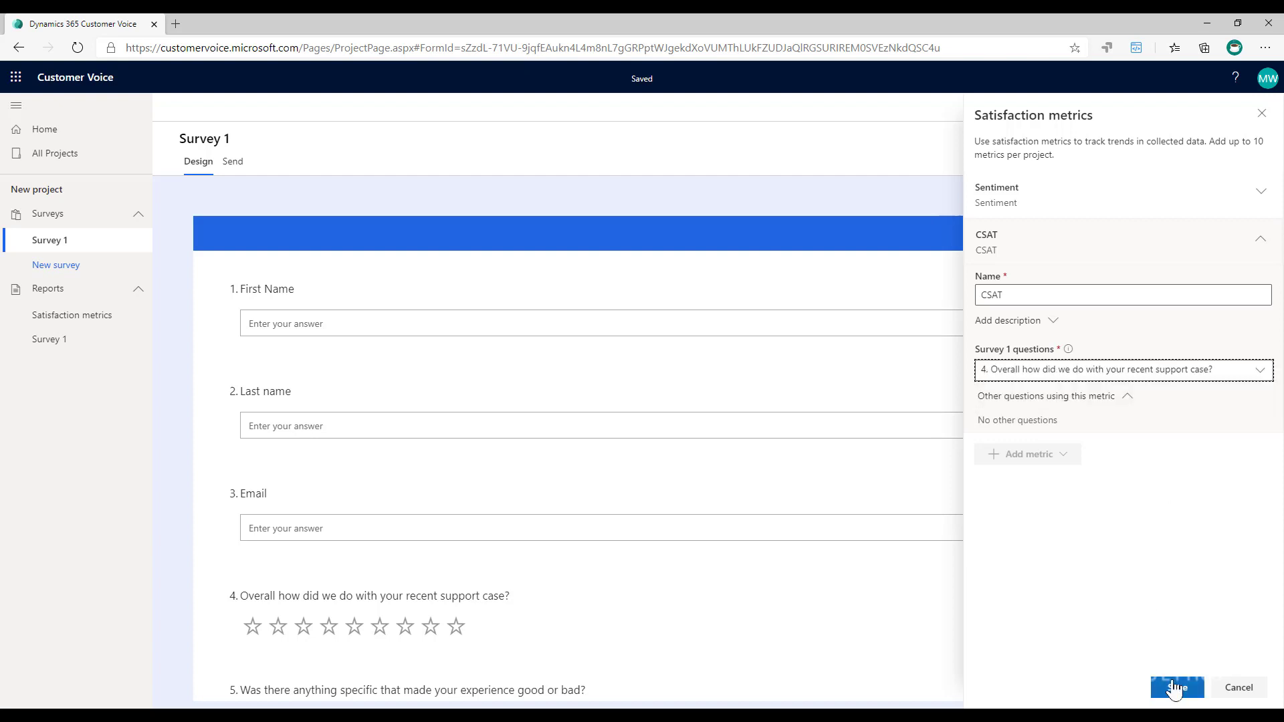
{"action": "left_click", "coordinate": [1176, 689]}
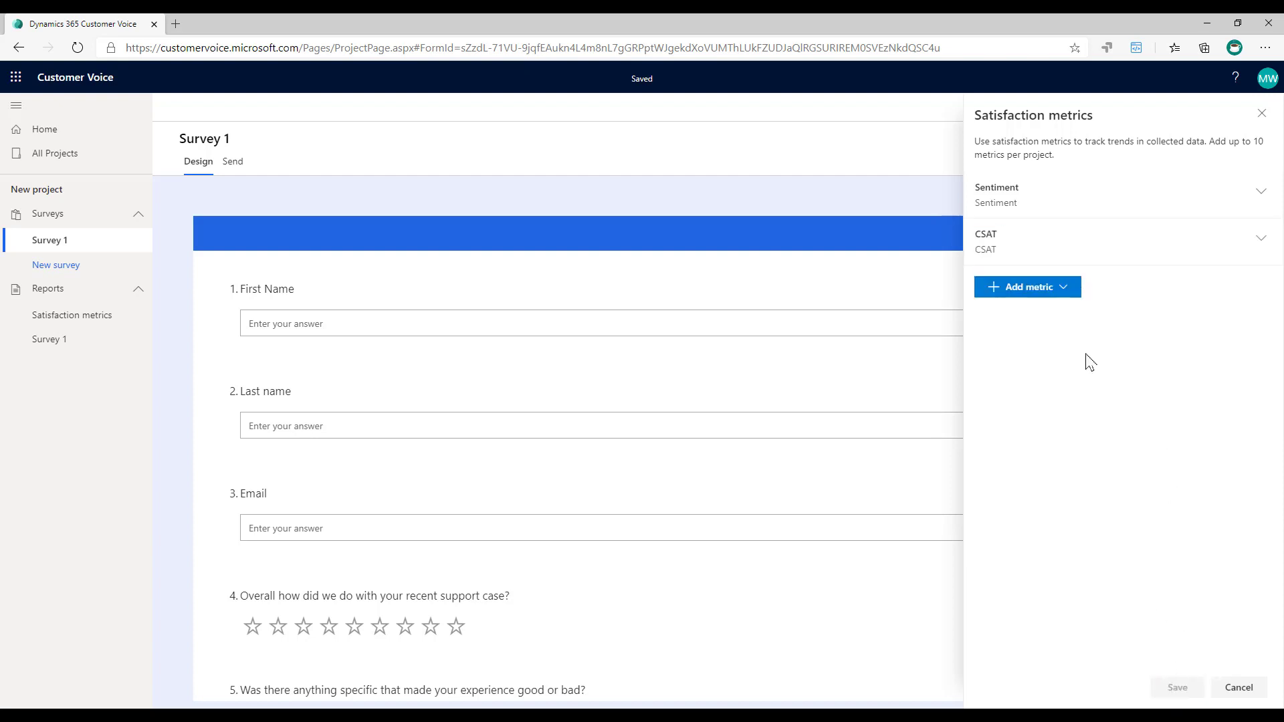
- Add a Net Promoter Score metric and look for a question to link it to
{"action": "left_click", "coordinate": [1067, 290]}
{"action": "left_click", "coordinate": [1022, 312]}
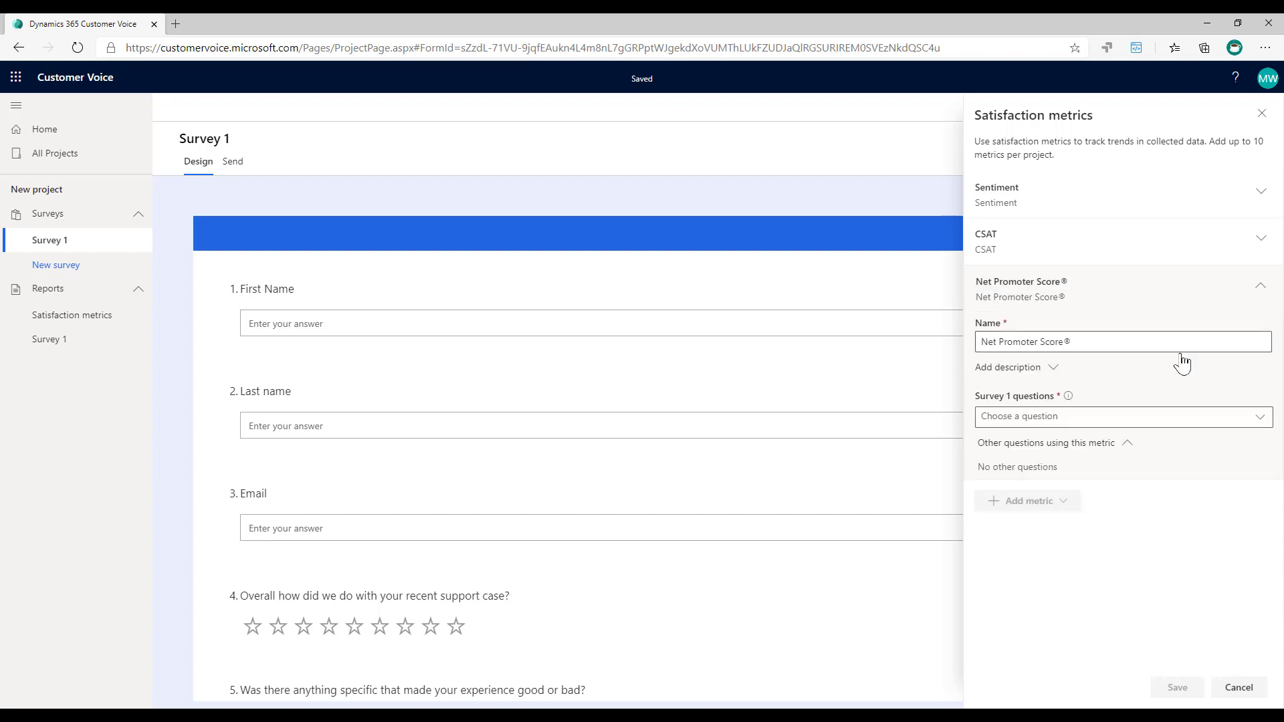
{"action": "left_click", "coordinate": [1253, 421]}
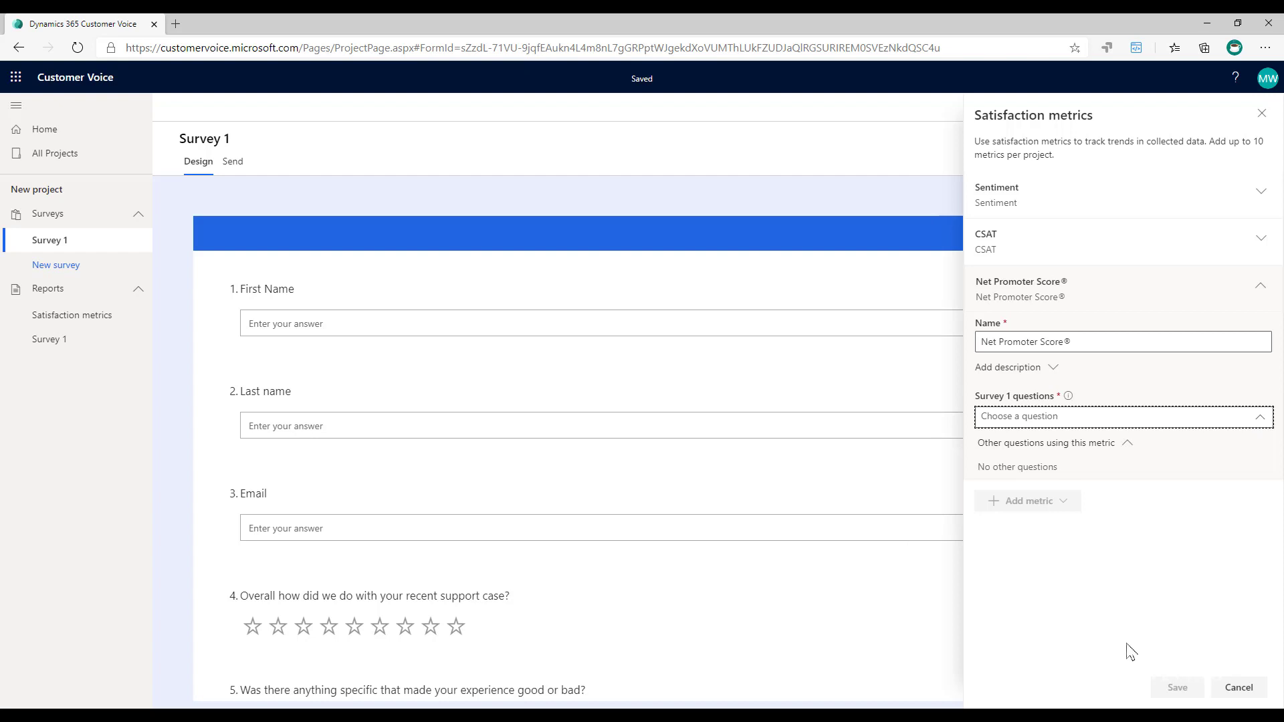
- Discard the unlinked NPS metric and add a Net Promoter Score question to the survey
{"action": "left_click", "coordinate": [1237, 687]}
{"action": "scroll", "coordinate": [649, 482], "scroll_direction": "down", "scroll_amount": 5}
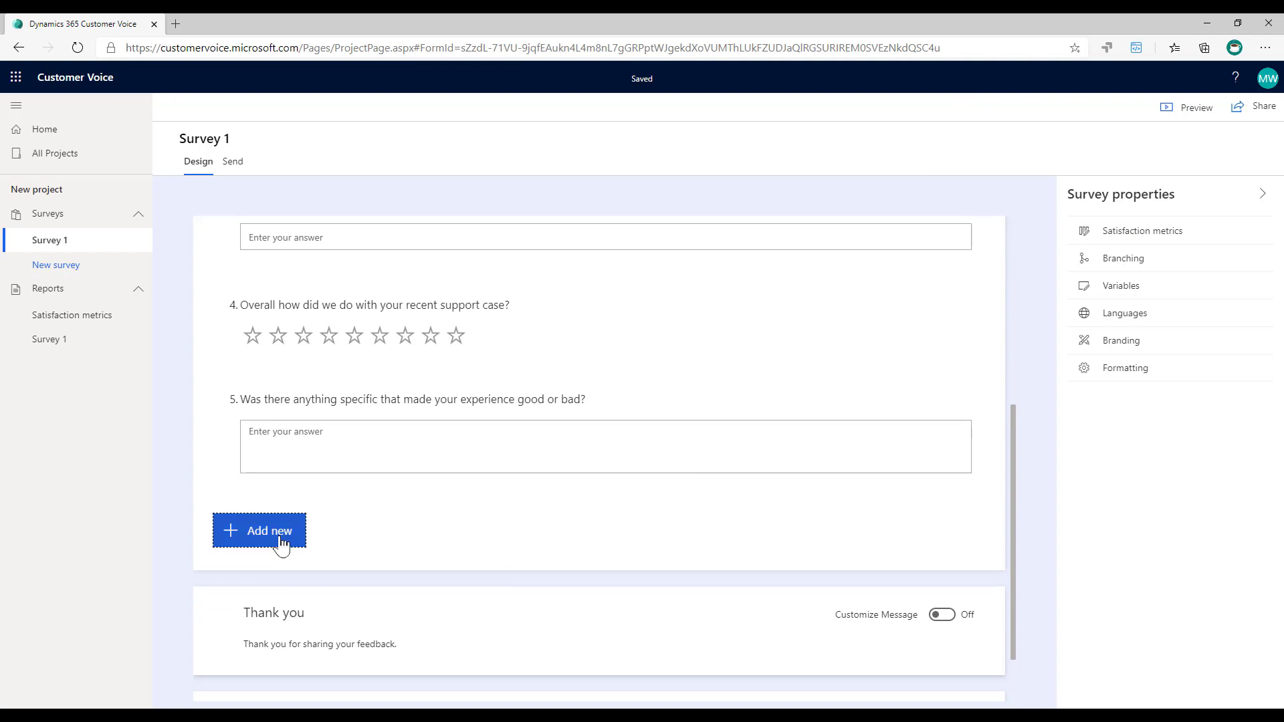
{"action": "left_click", "coordinate": [281, 533]}
{"action": "left_click", "coordinate": [617, 540]}
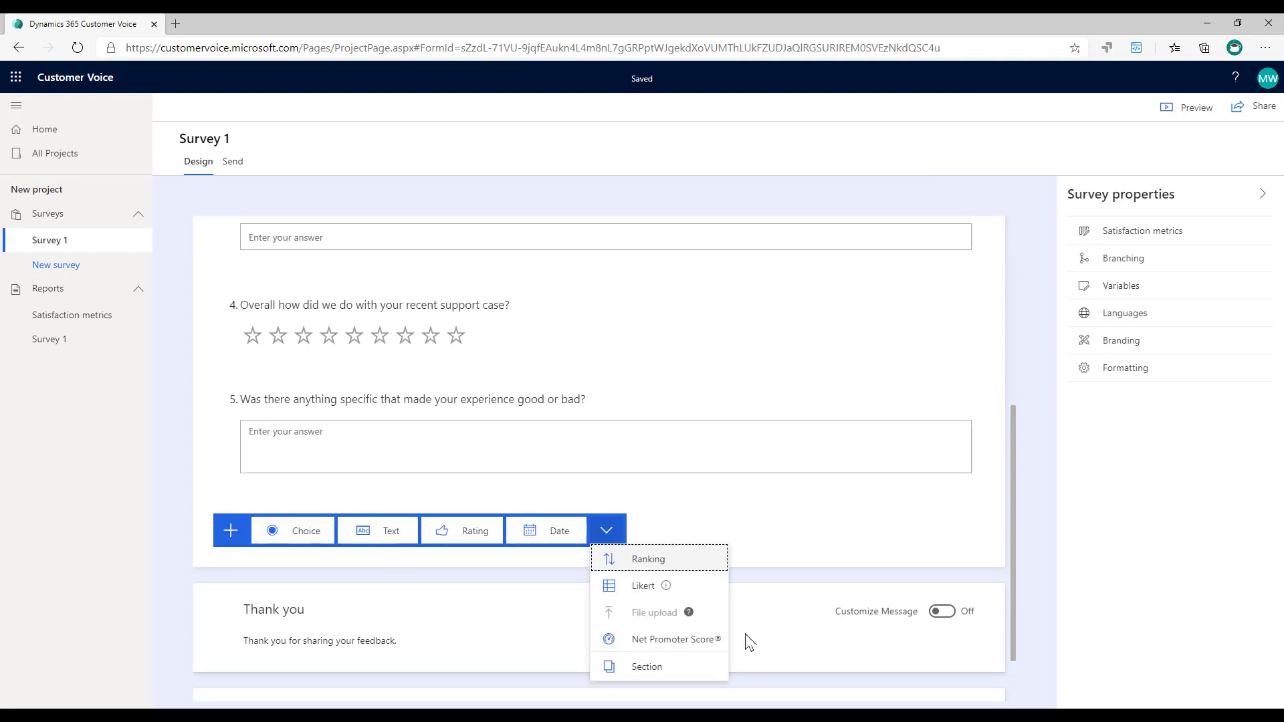
{"action": "left_click", "coordinate": [672, 640]}
{"action": "left_click", "coordinate": [1121, 585]}
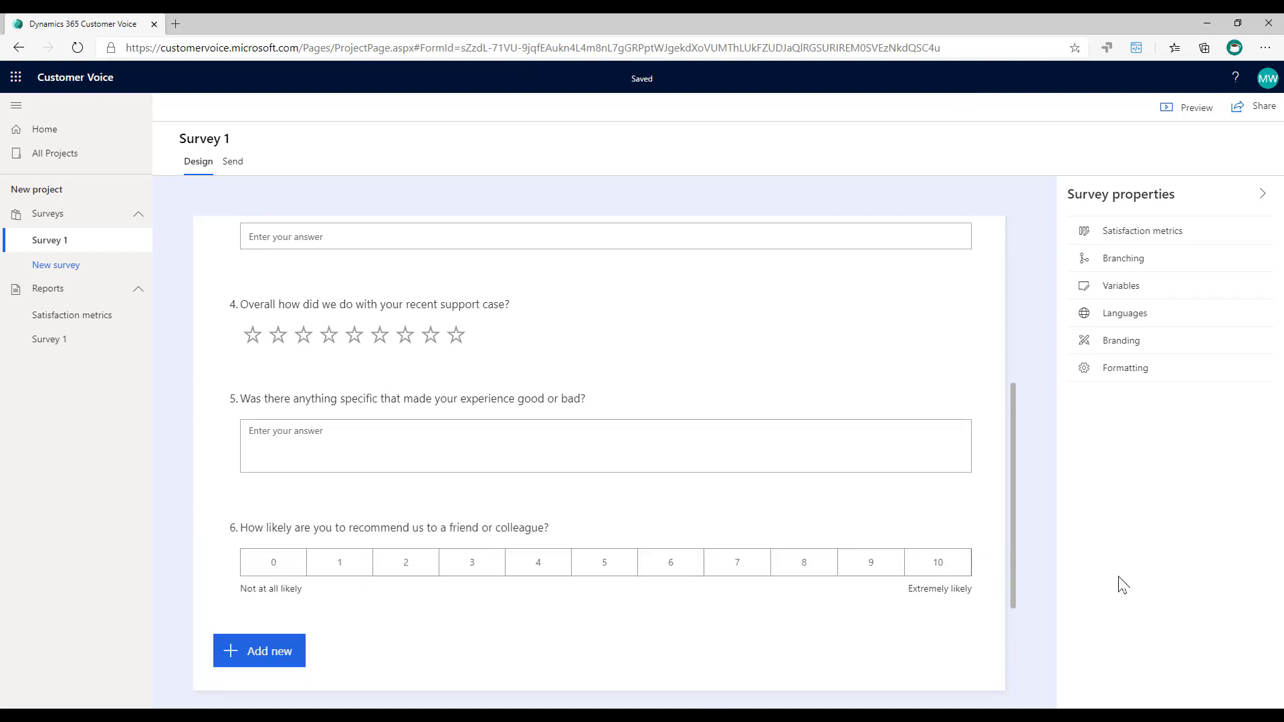
- Add and save a Net Promoter Score metric linked to question 6
{"action": "left_click", "coordinate": [1176, 236]}
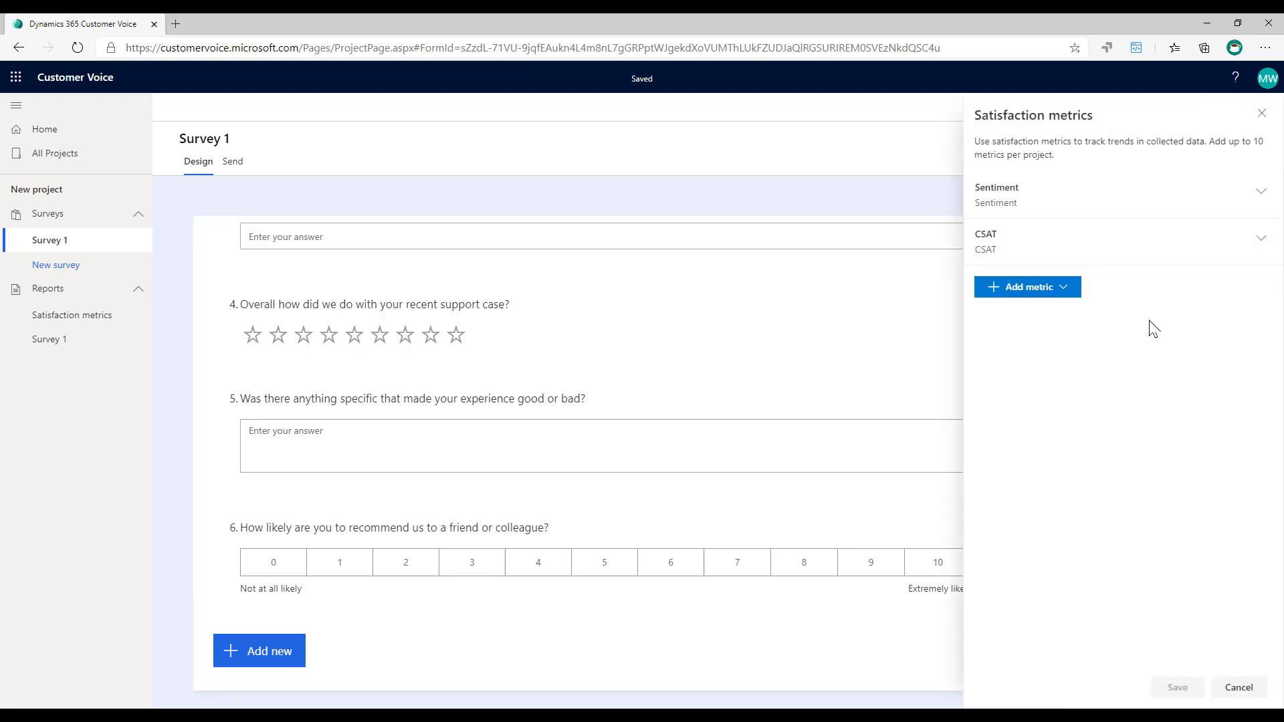
{"action": "left_click", "coordinate": [1067, 281]}
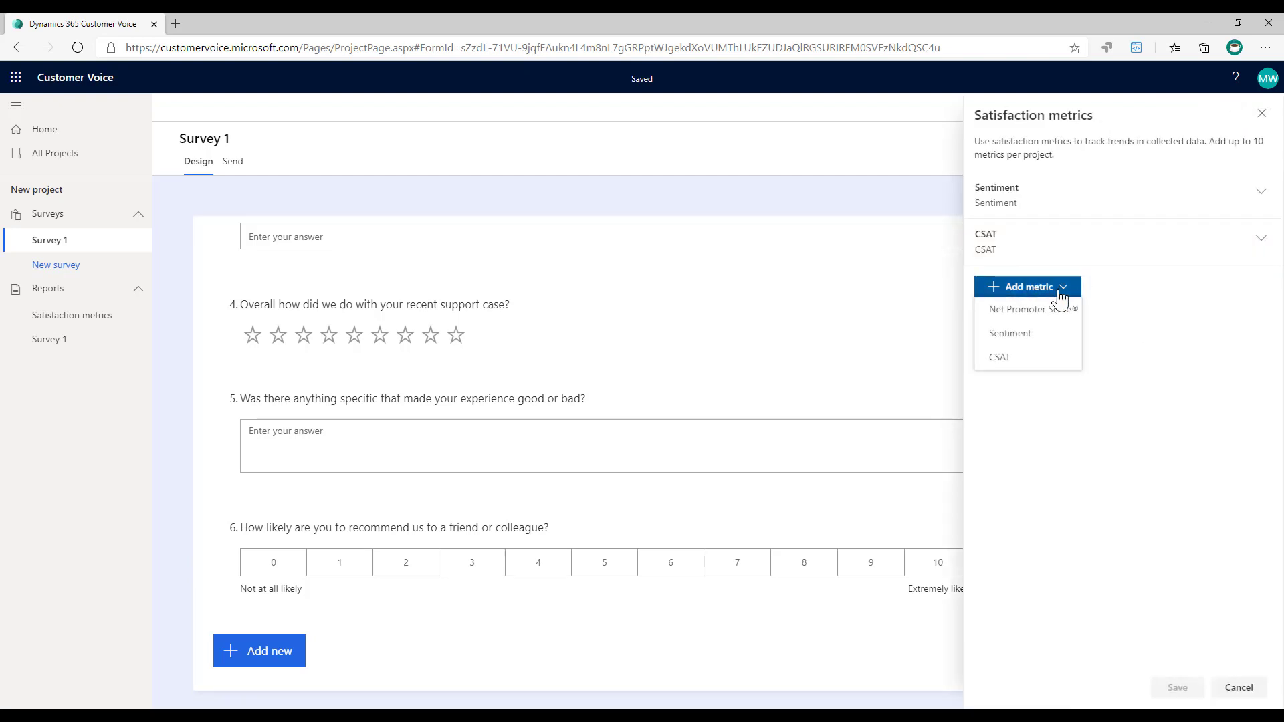
{"action": "left_click", "coordinate": [1023, 310]}
{"action": "left_click", "coordinate": [1221, 417]}
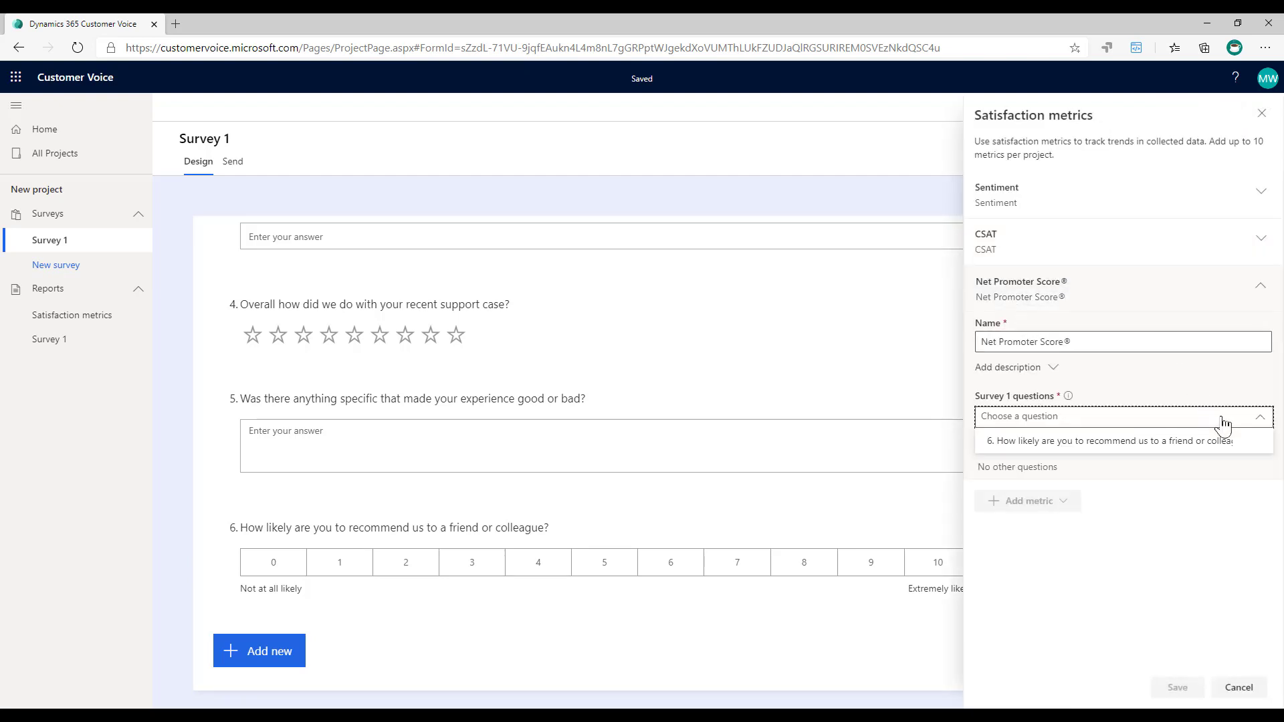
{"action": "left_click", "coordinate": [1116, 455]}
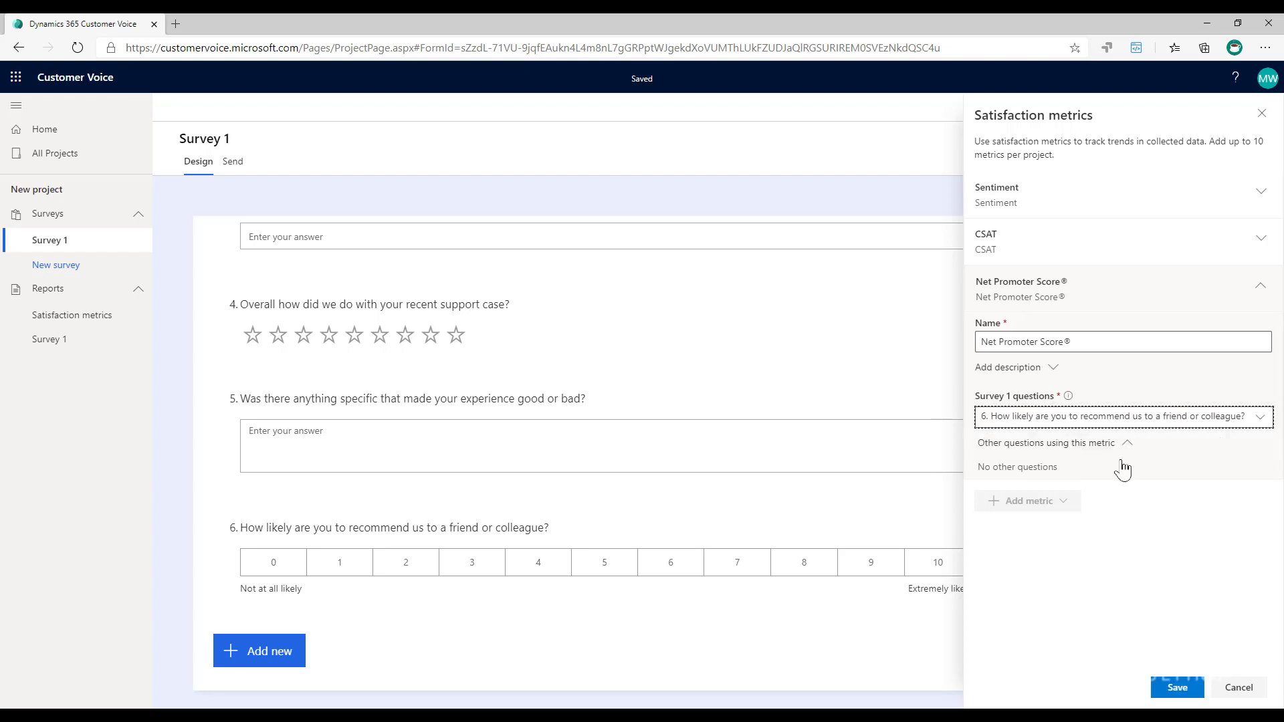
{"action": "left_click", "coordinate": [1185, 688]}
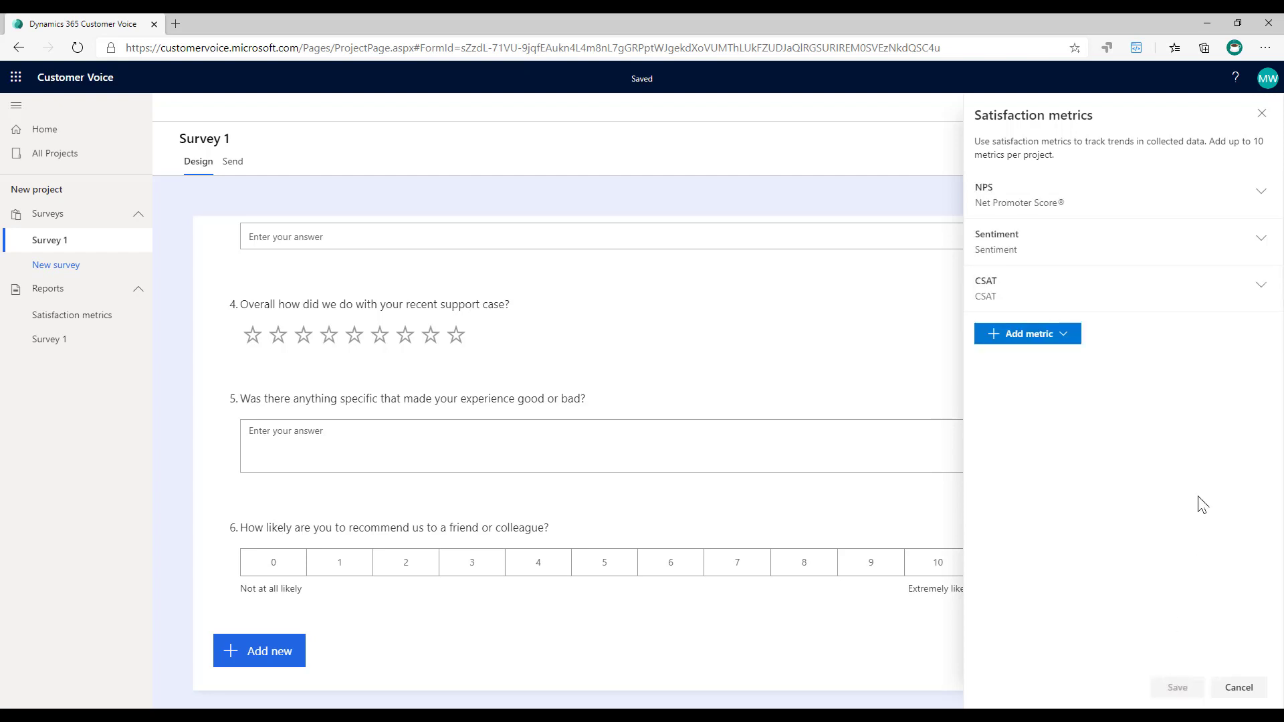
{"action": "left_click", "coordinate": [1239, 687]}
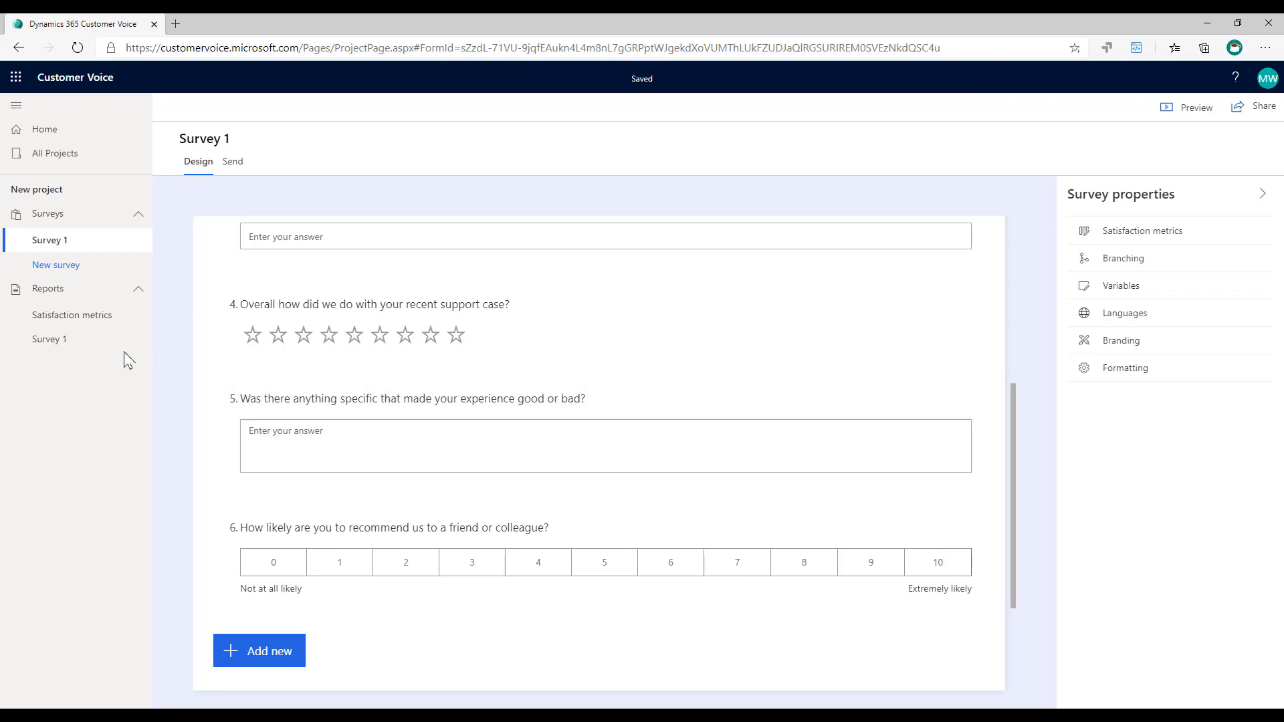
- Review the empty Satisfaction metrics report, then return to All Projects
{"action": "left_click", "coordinate": [87, 317]}
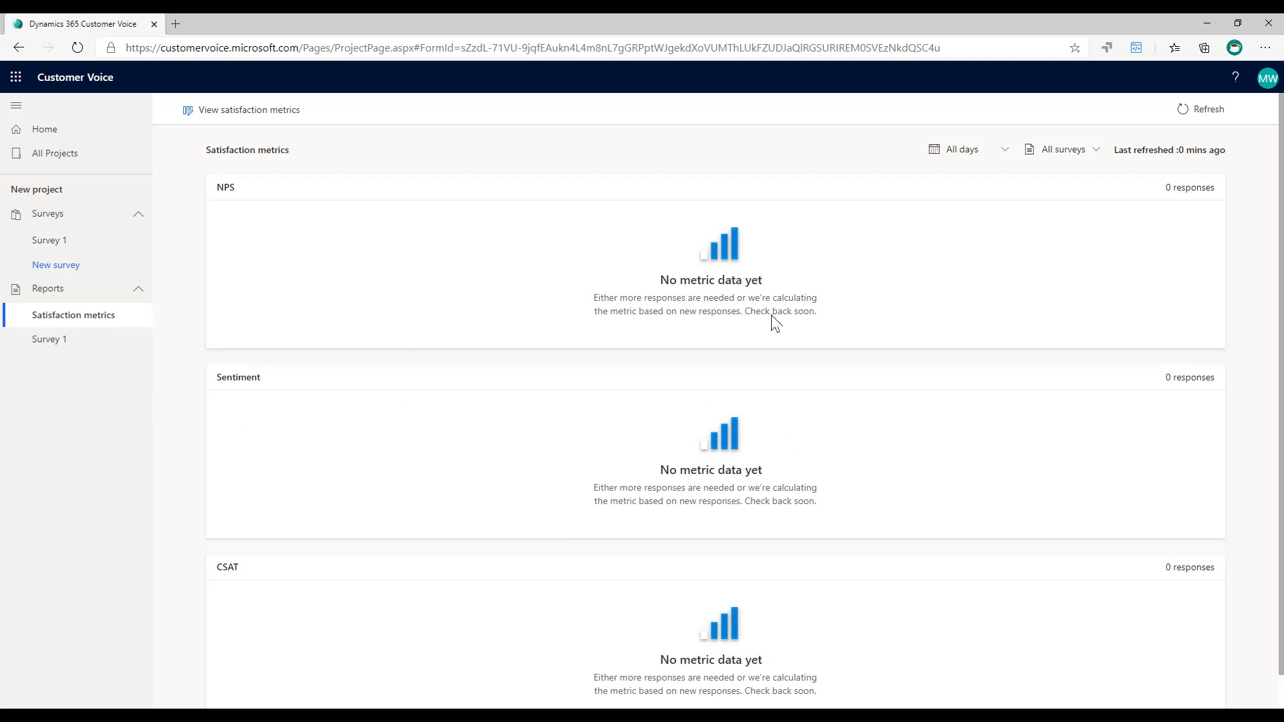
{"action": "scroll", "coordinate": [850, 368], "scroll_direction": "down", "scroll_amount": 1}
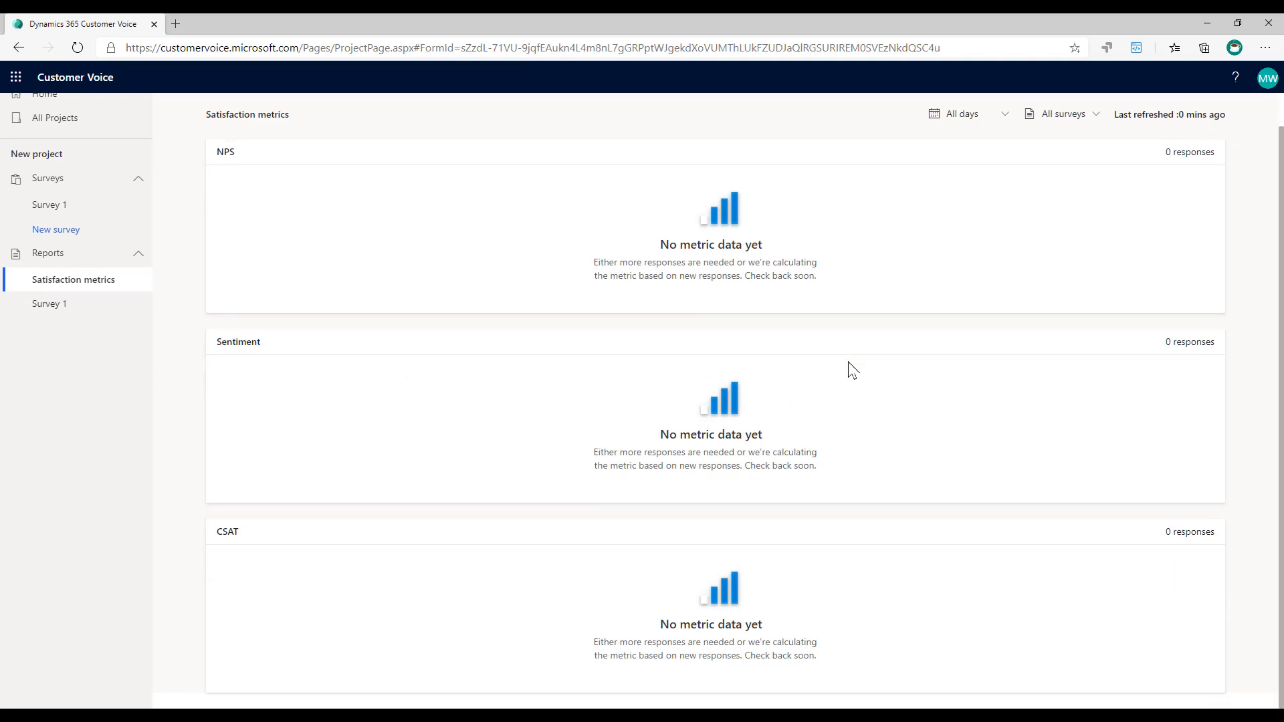
{"action": "scroll", "coordinate": [852, 370], "scroll_direction": "up", "scroll_amount": 1}
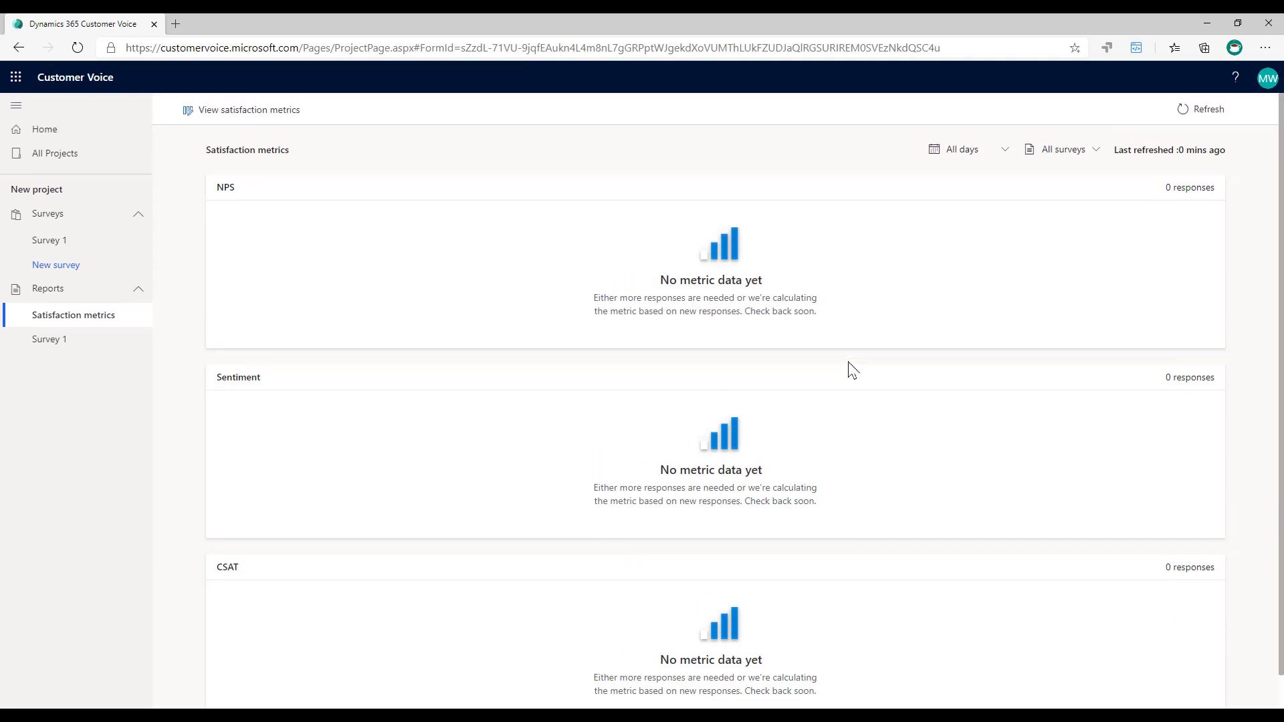
{"action": "left_click", "coordinate": [56, 163]}
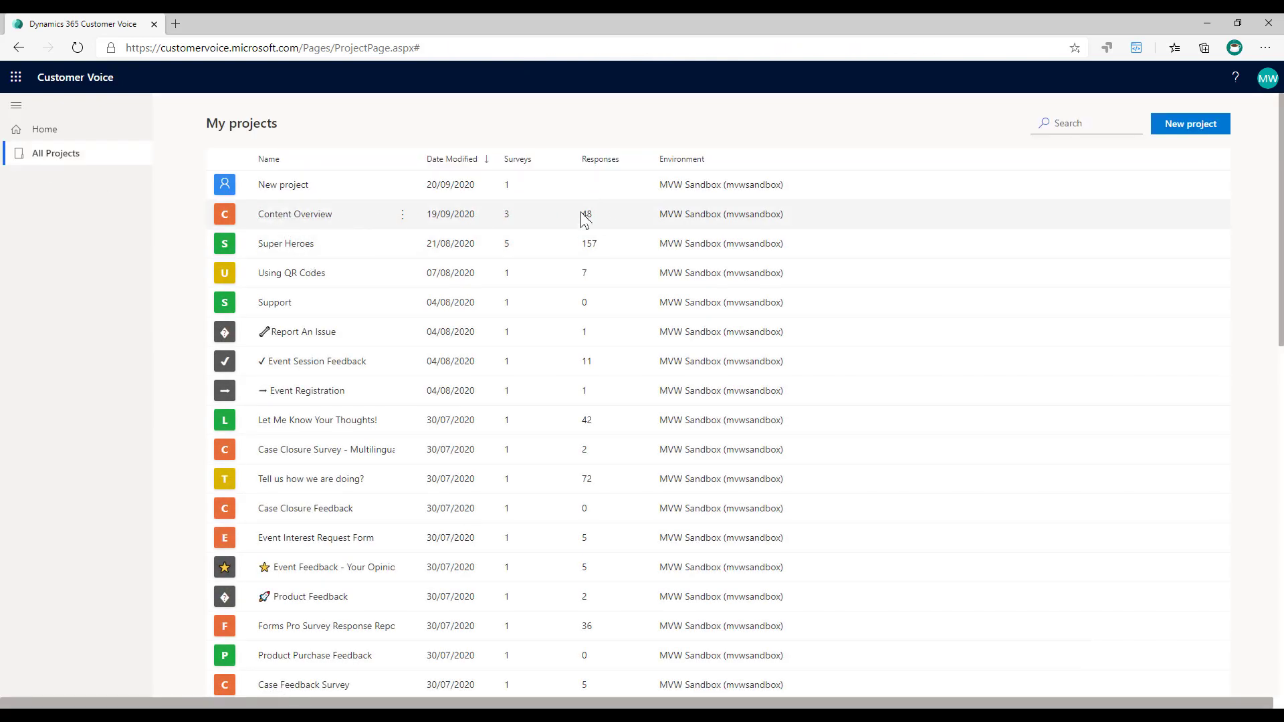
- Open Content Overview's Videos survey and inspect which question its CSAT metric uses, without saving
{"action": "left_click", "coordinate": [312, 220]}
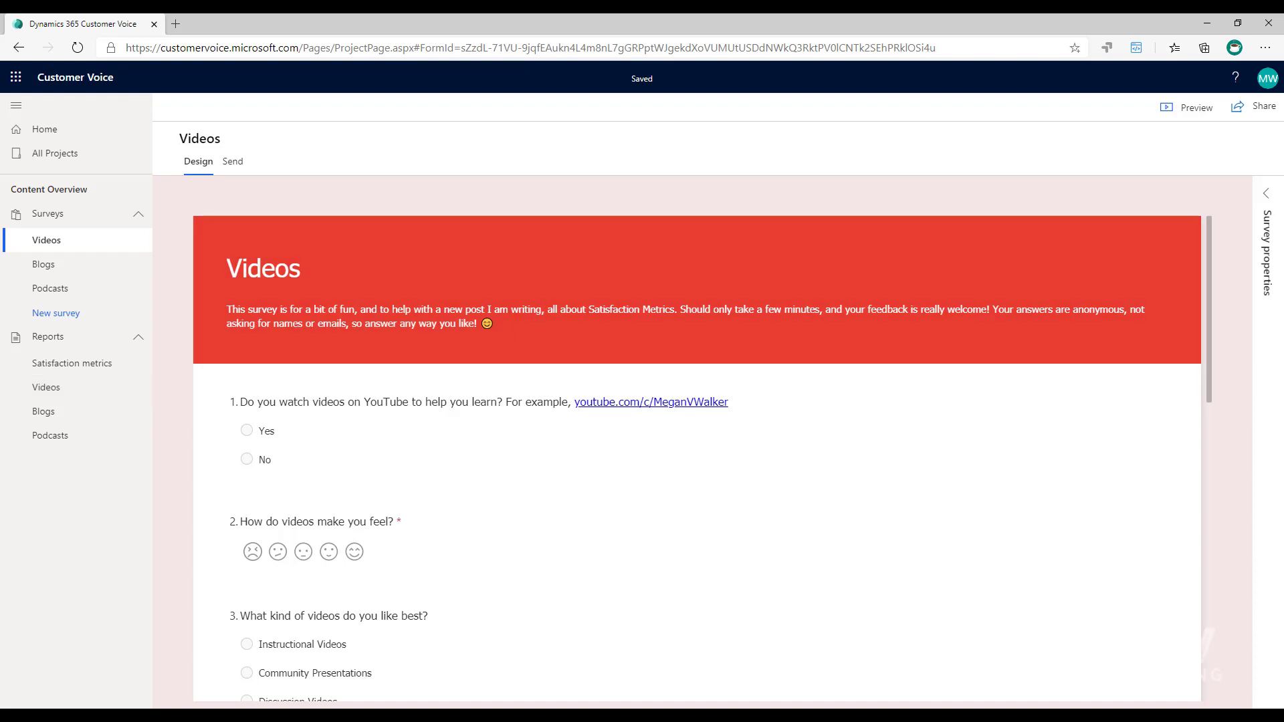
{"action": "left_click", "coordinate": [1265, 199]}
{"action": "left_click", "coordinate": [1184, 234]}
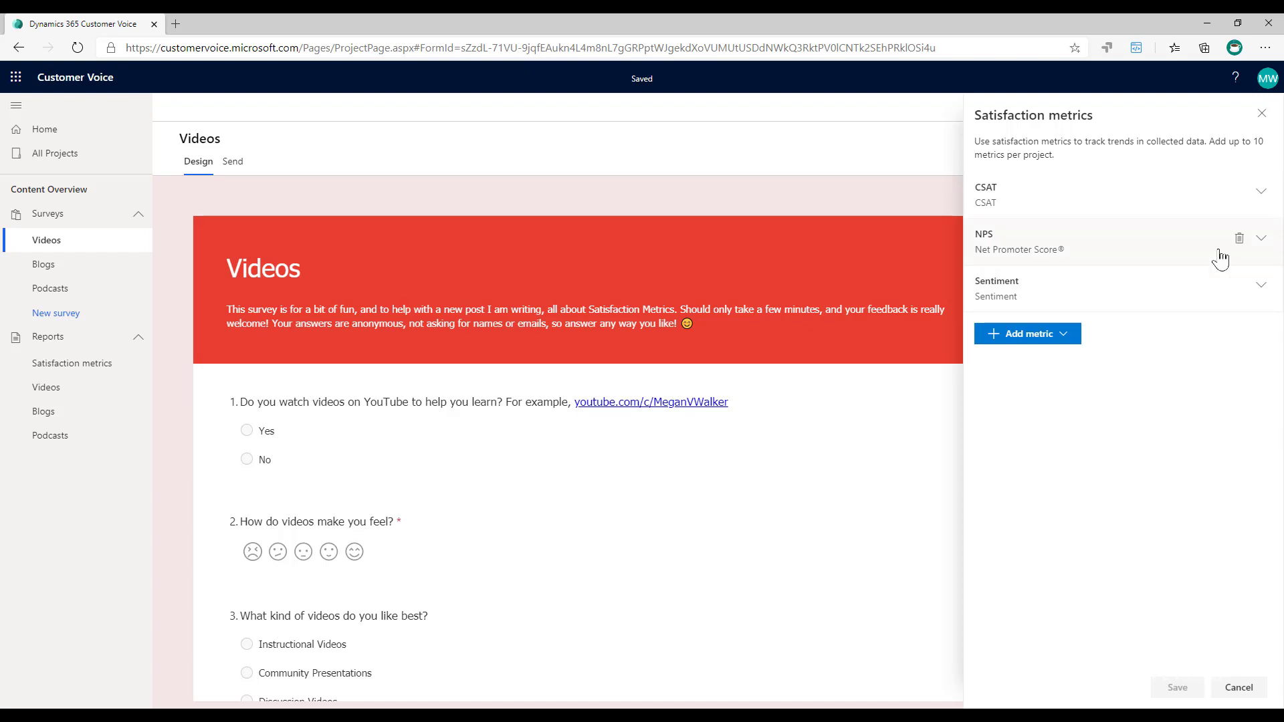
{"action": "left_click", "coordinate": [1263, 196]}
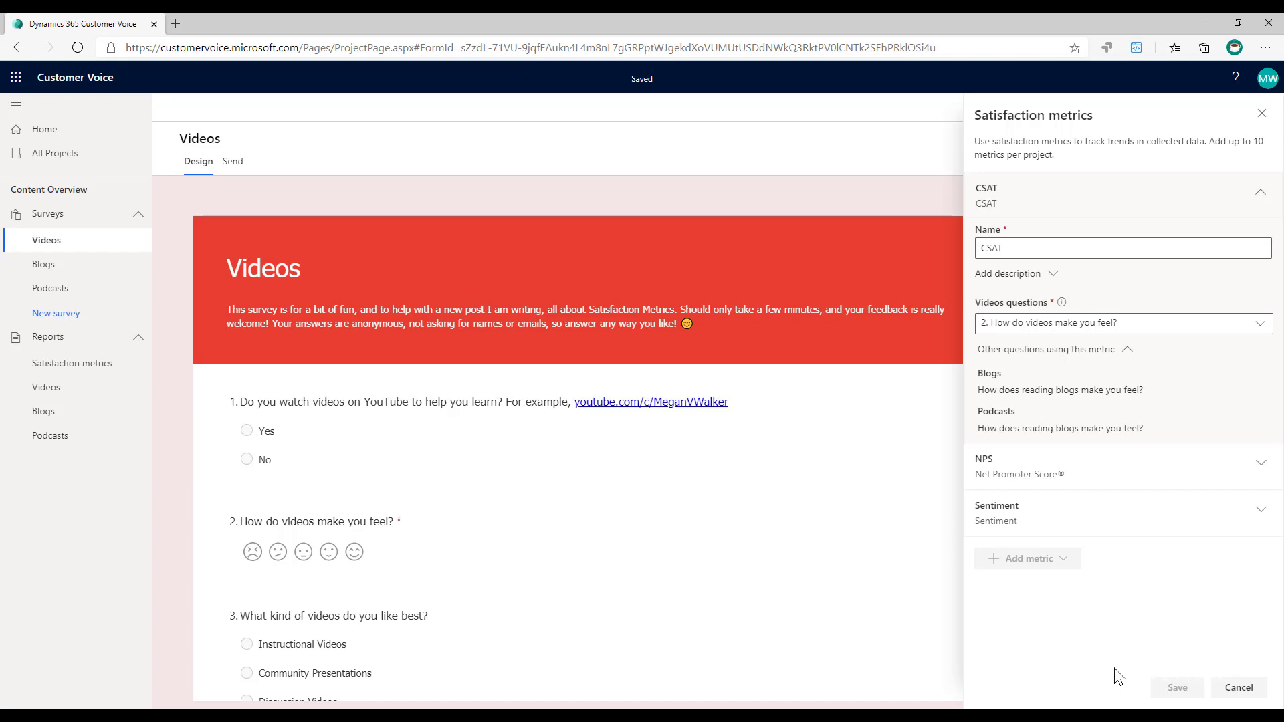
{"action": "left_click", "coordinate": [1239, 689]}
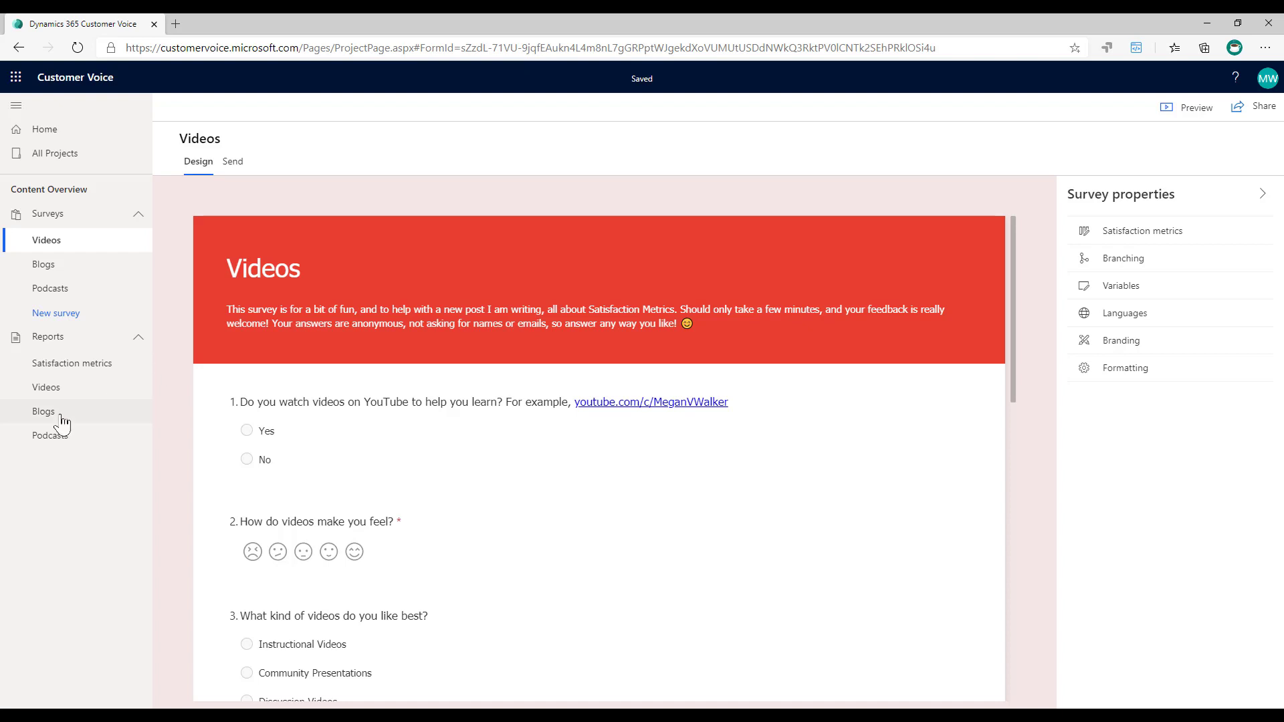
- Open the project's Satisfaction metrics dashboard and look over the combined results
{"action": "left_click", "coordinate": [82, 371]}
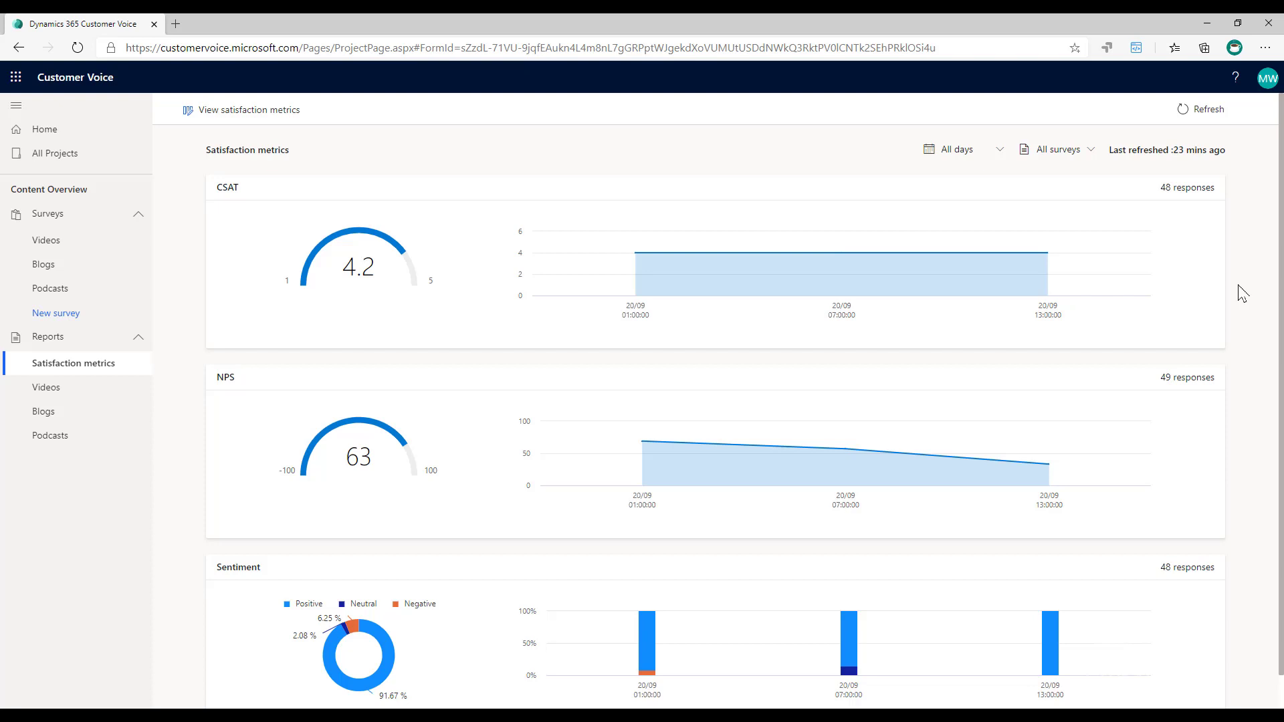
{"action": "scroll", "coordinate": [1242, 293], "scroll_direction": "down", "scroll_amount": 1}
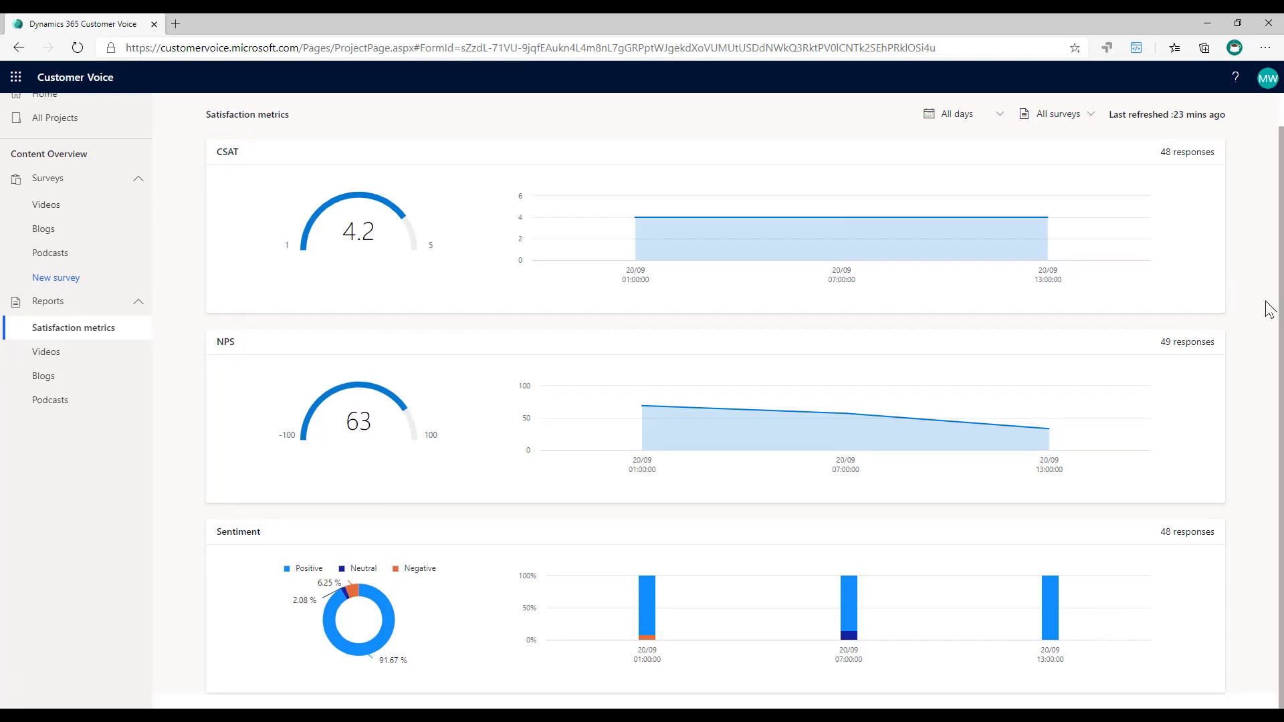
{"action": "scroll", "coordinate": [1271, 295], "scroll_direction": "up", "scroll_amount": 1}
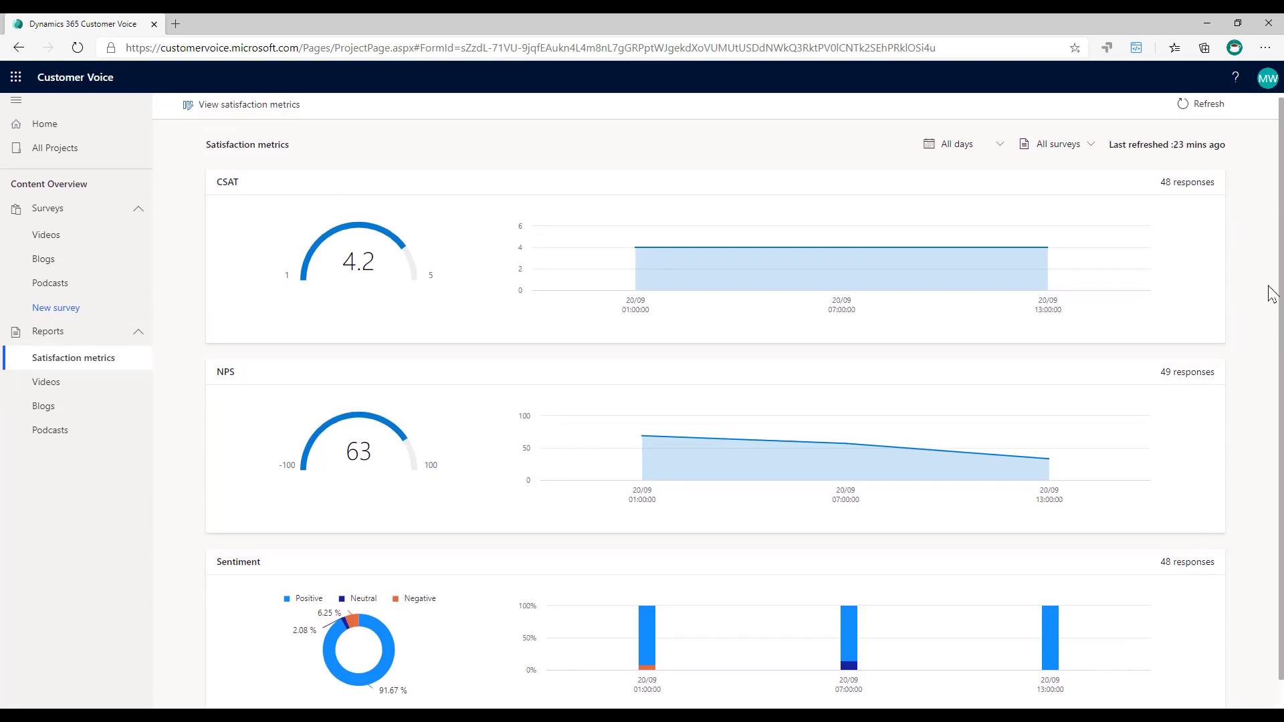
- Filter the dashboard to Videos, then Blogs, then Podcasts, and finally back to All surveys
{"action": "left_click", "coordinate": [1087, 154]}
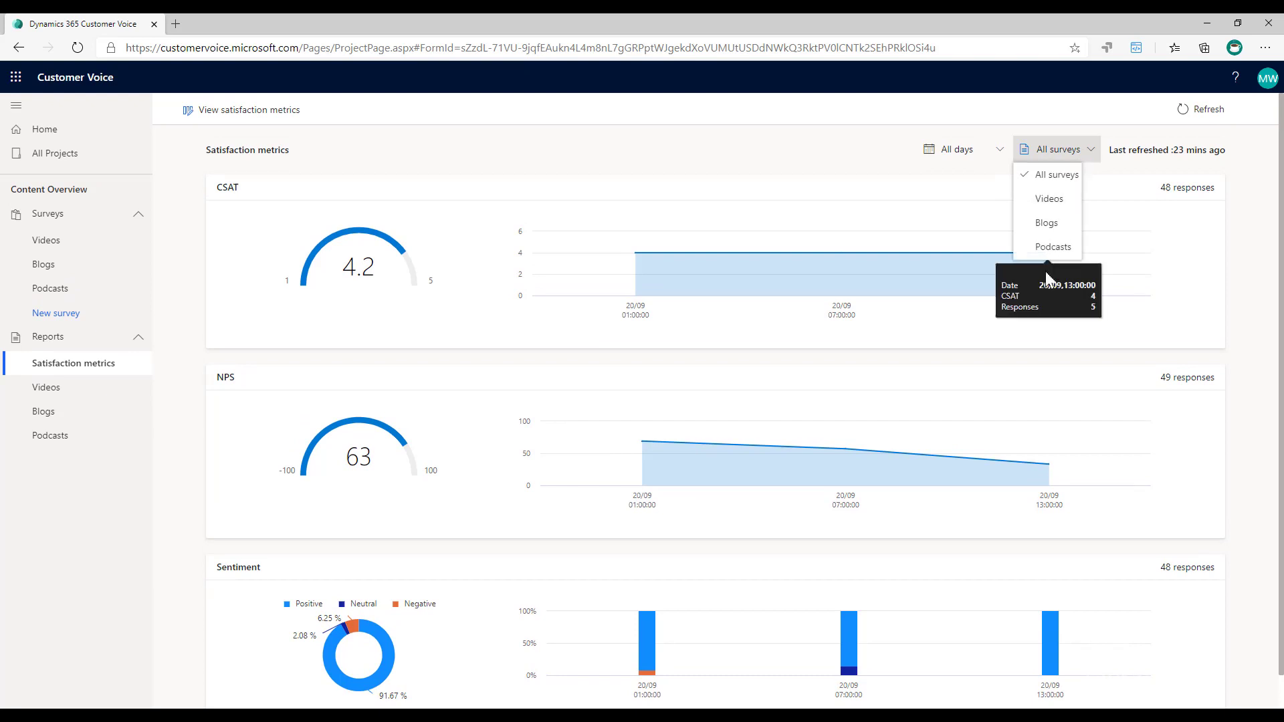
{"action": "left_click", "coordinate": [1061, 201]}
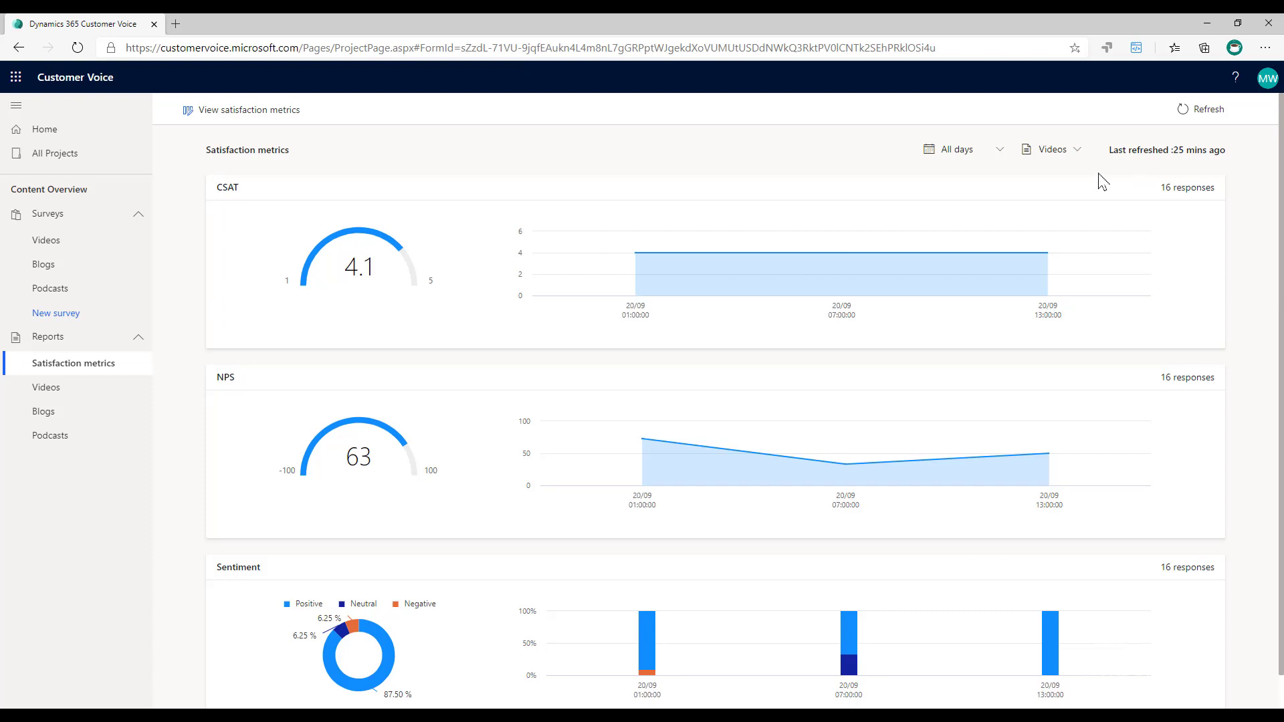
{"action": "left_click", "coordinate": [1053, 150]}
{"action": "left_click", "coordinate": [1052, 222]}
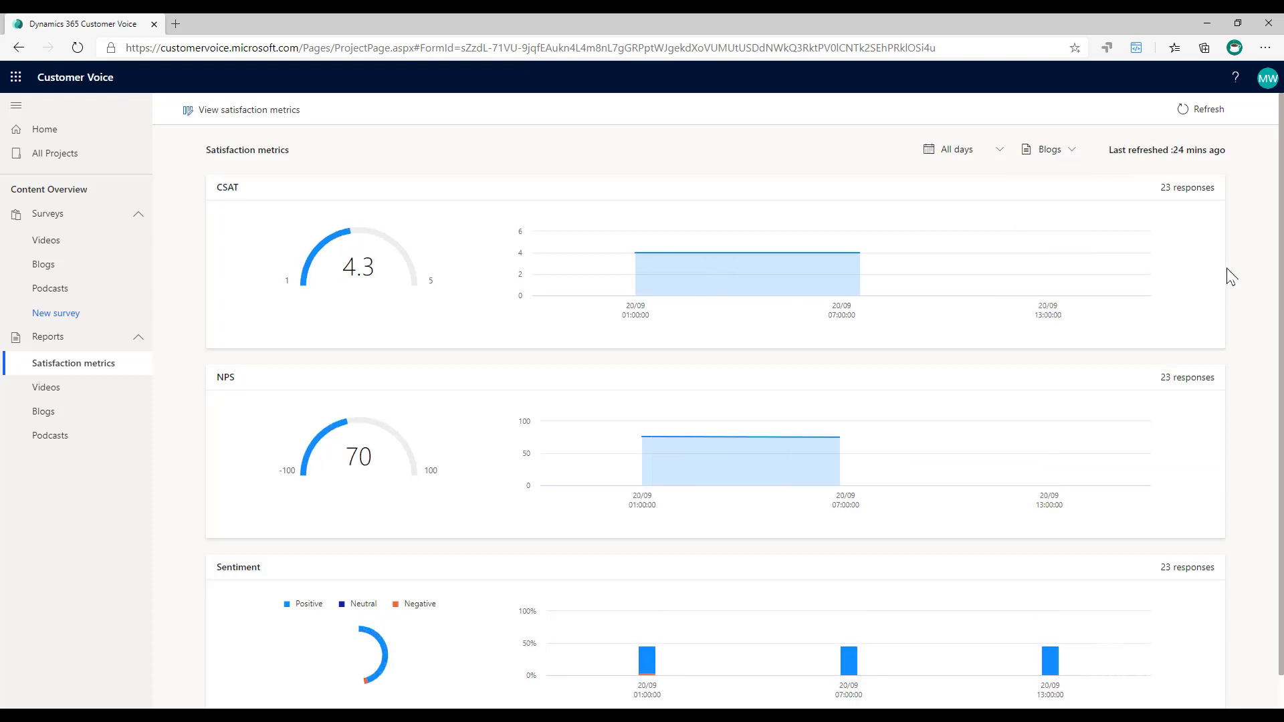
{"action": "left_click", "coordinate": [1055, 151]}
{"action": "left_click", "coordinate": [1055, 247]}
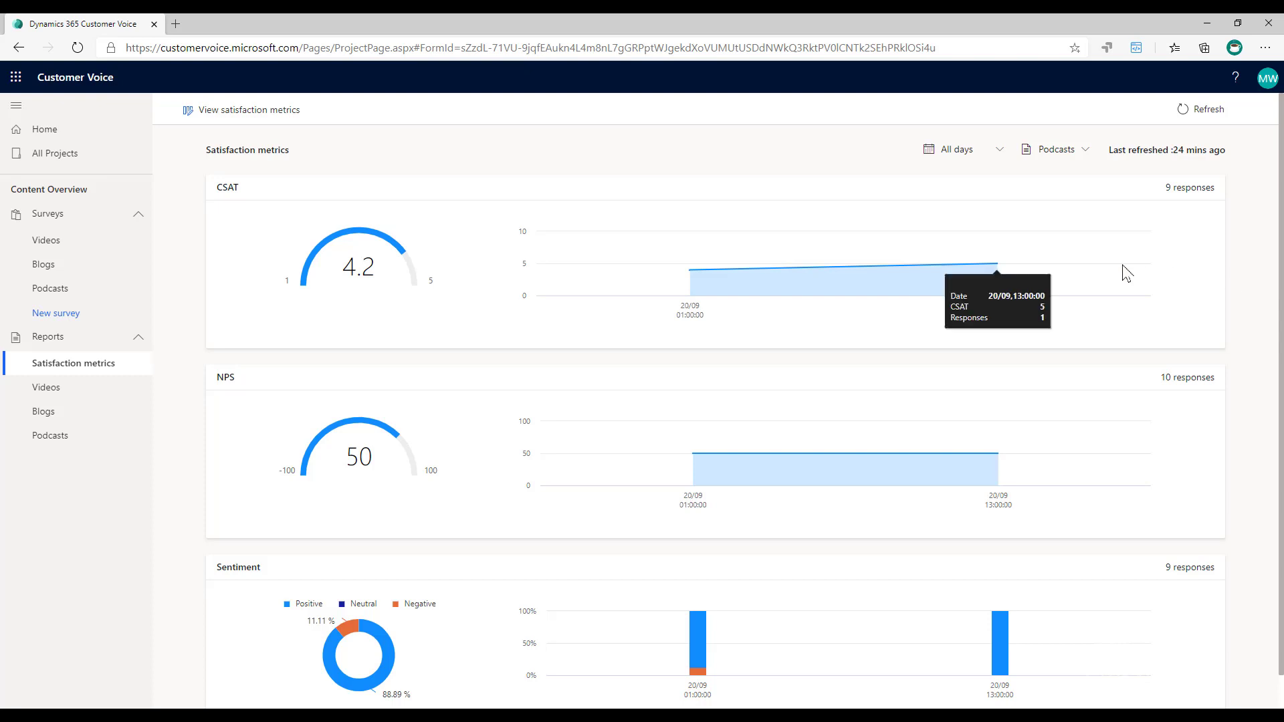
{"action": "left_click", "coordinate": [1070, 150]}
{"action": "left_click", "coordinate": [1071, 182]}
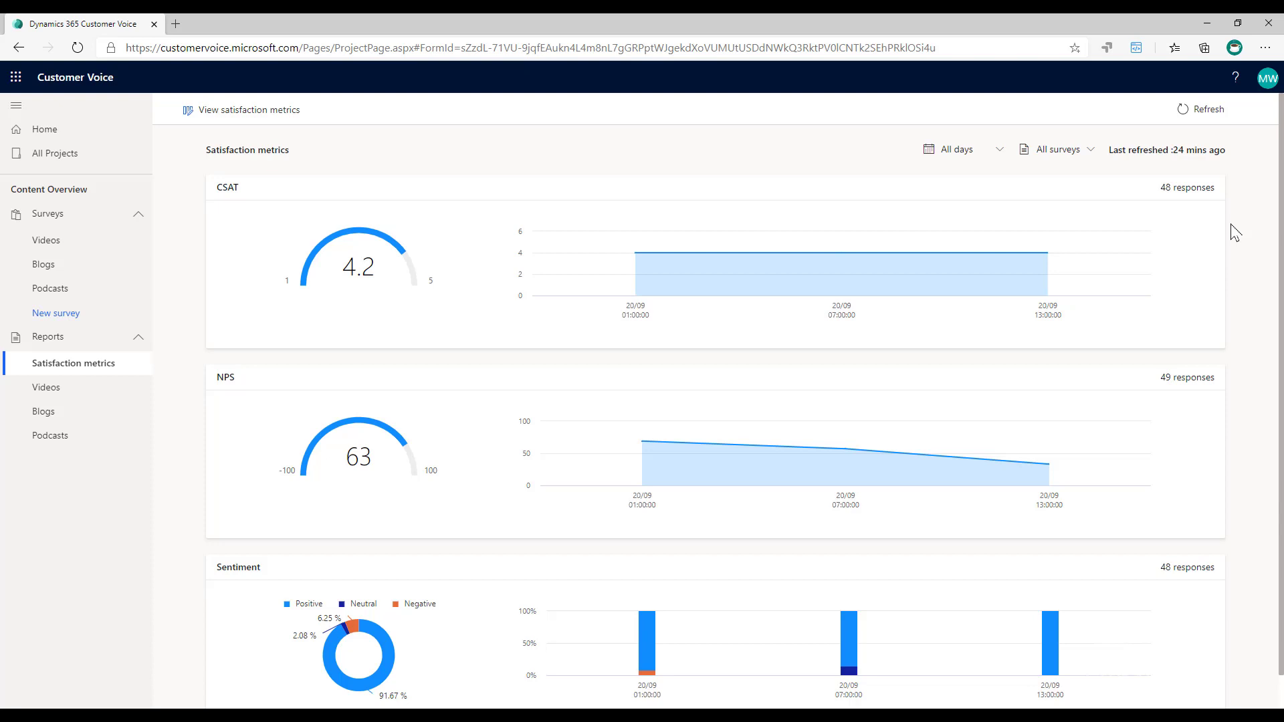
{"action": "left_click", "coordinate": [217, 118]}
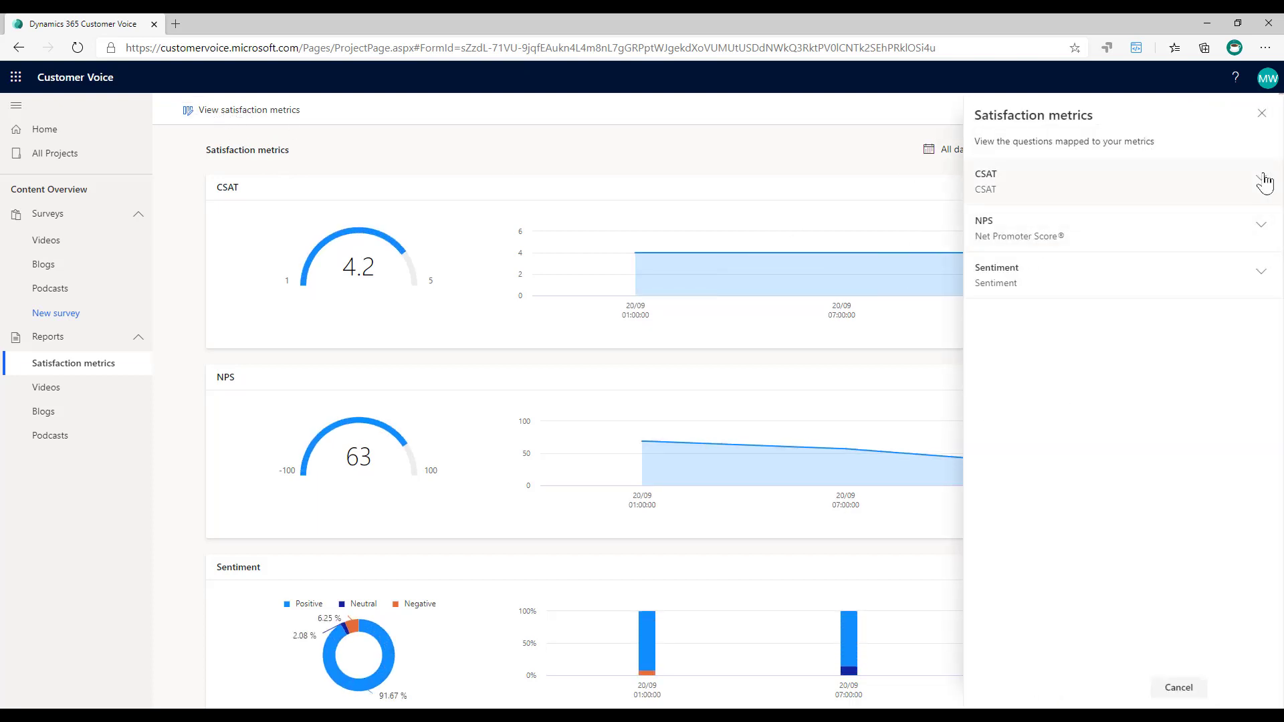
{"action": "left_click", "coordinate": [1264, 179]}
{"action": "left_click", "coordinate": [1264, 180]}
{"action": "left_click", "coordinate": [1262, 280]}
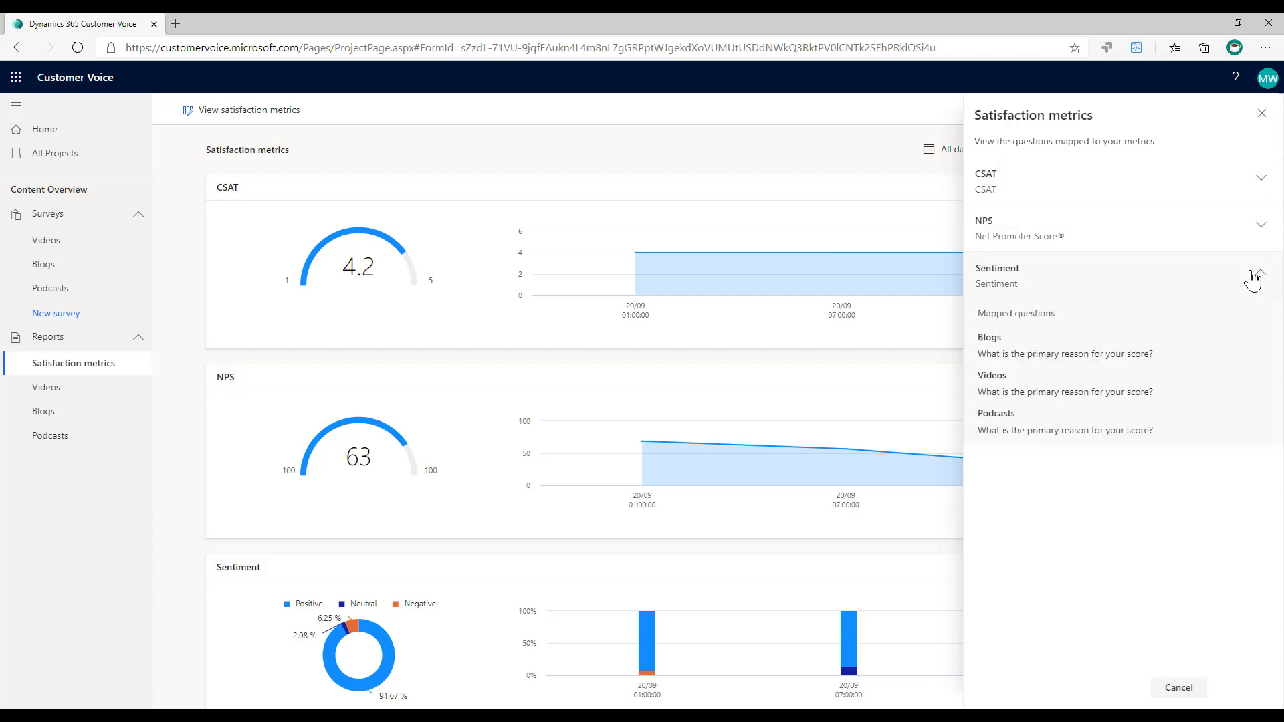
{"action": "left_click", "coordinate": [1264, 229]}
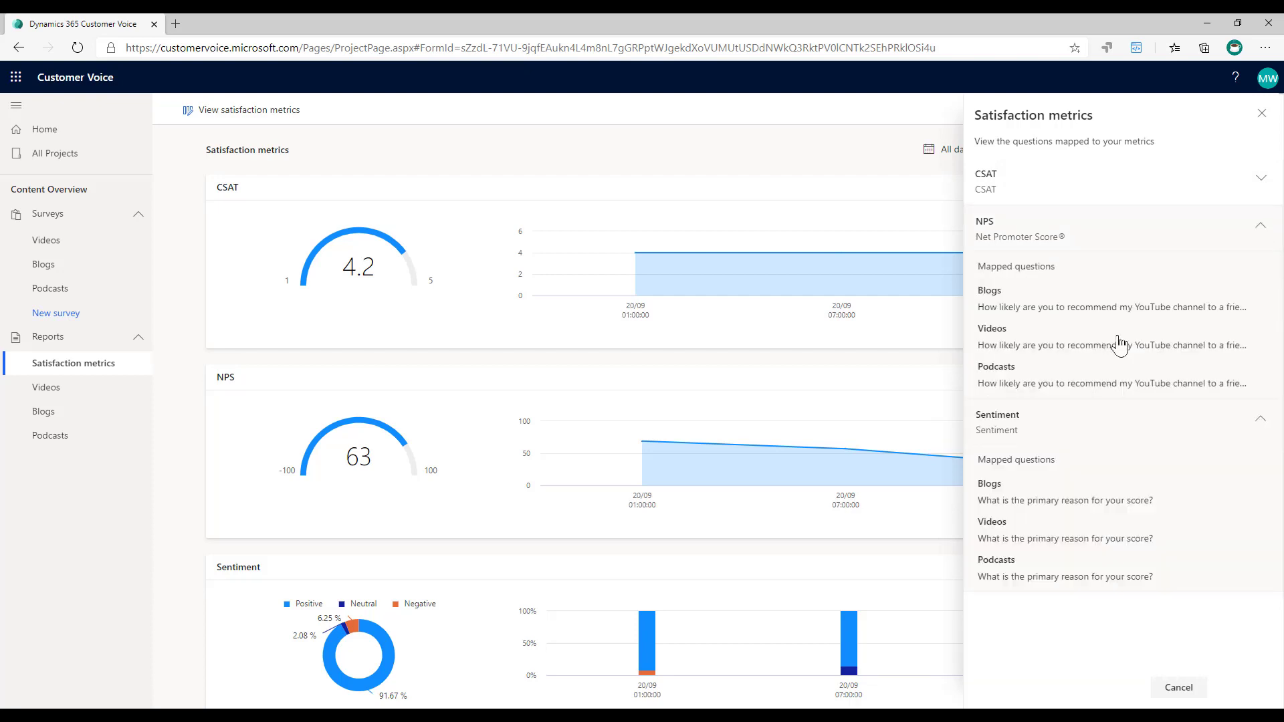
{"action": "left_click", "coordinate": [1257, 427]}
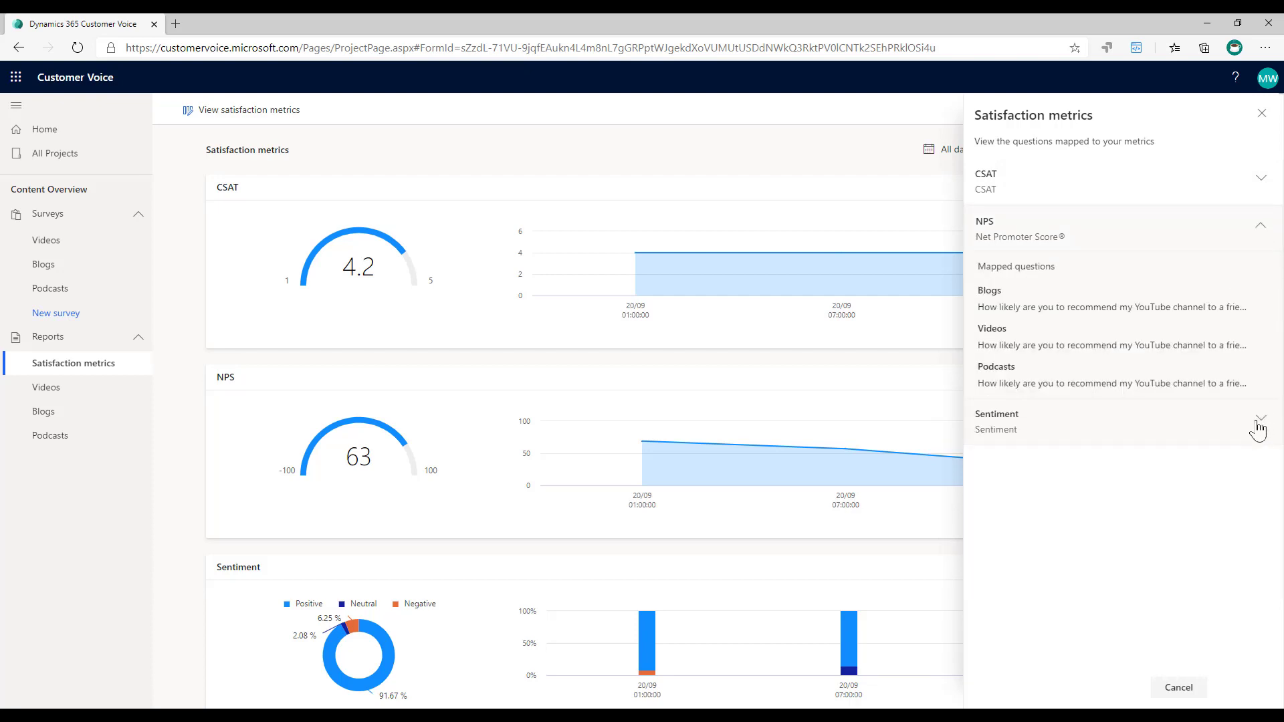
{"action": "left_click", "coordinate": [1260, 229]}
{"action": "left_click", "coordinate": [1262, 182]}
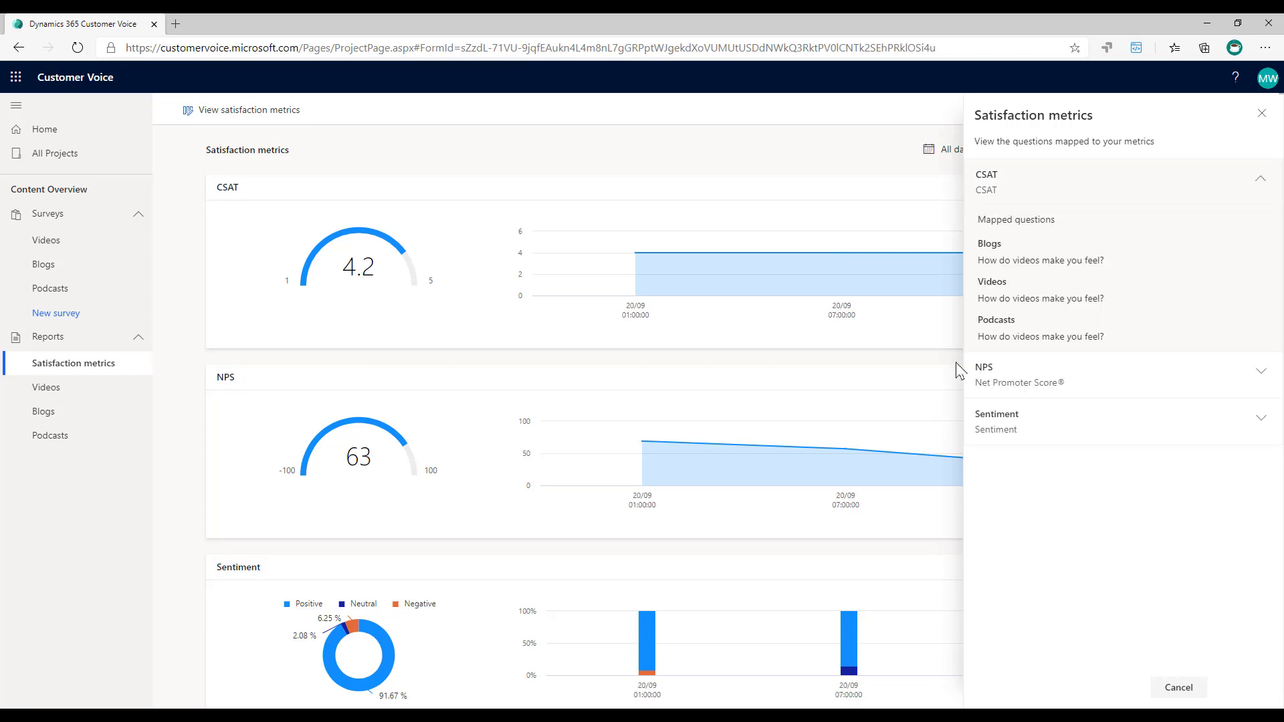
{"action": "left_click", "coordinate": [1261, 420]}
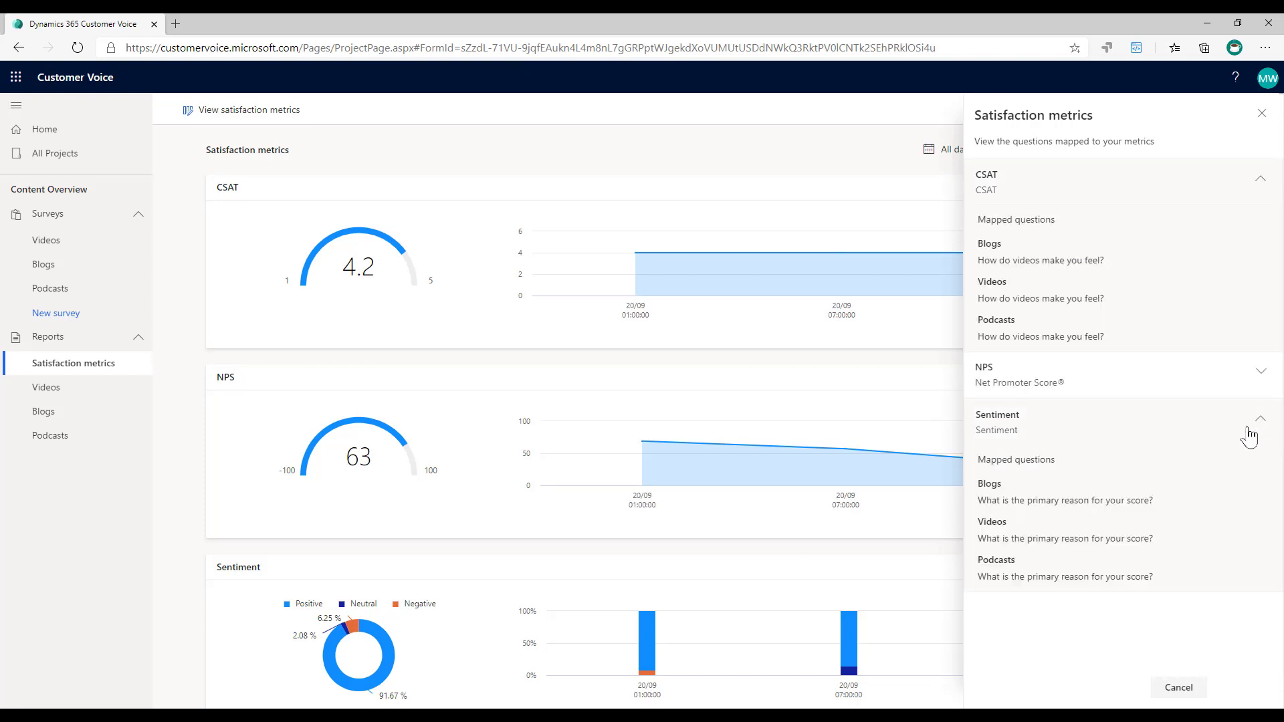
{"action": "left_click", "coordinate": [1263, 182]}
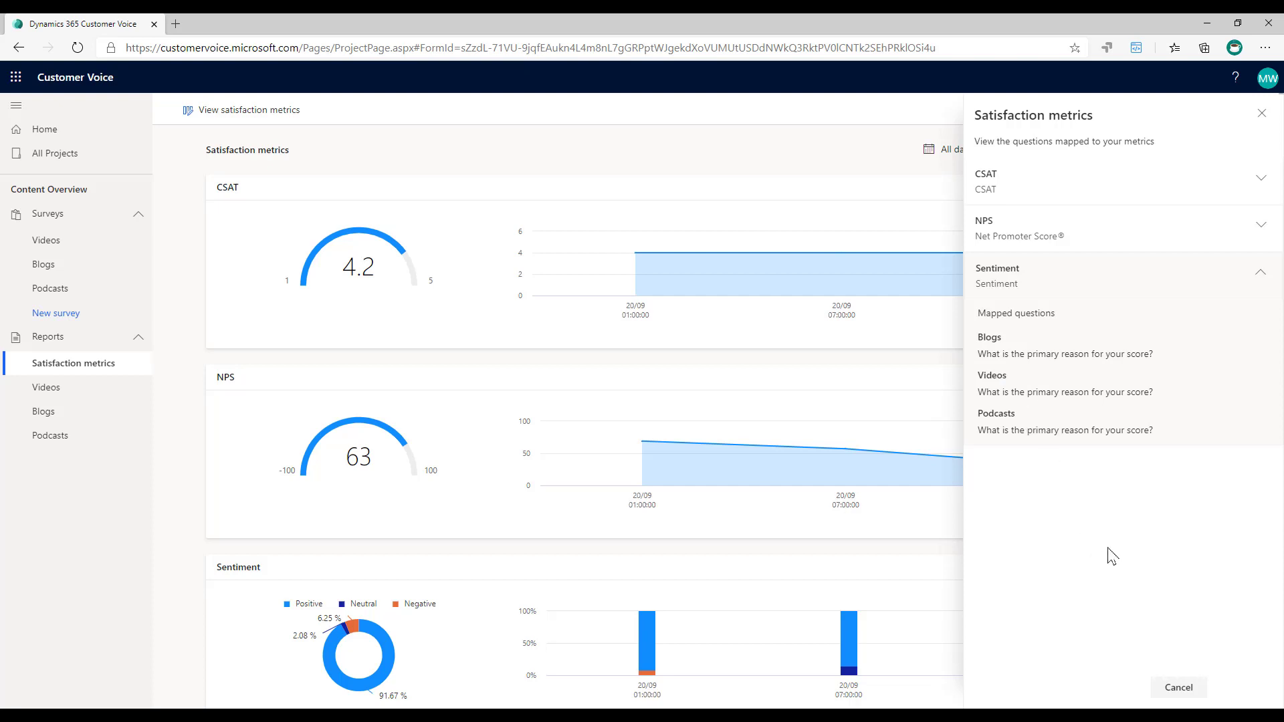
{"action": "left_click", "coordinate": [1178, 688]}
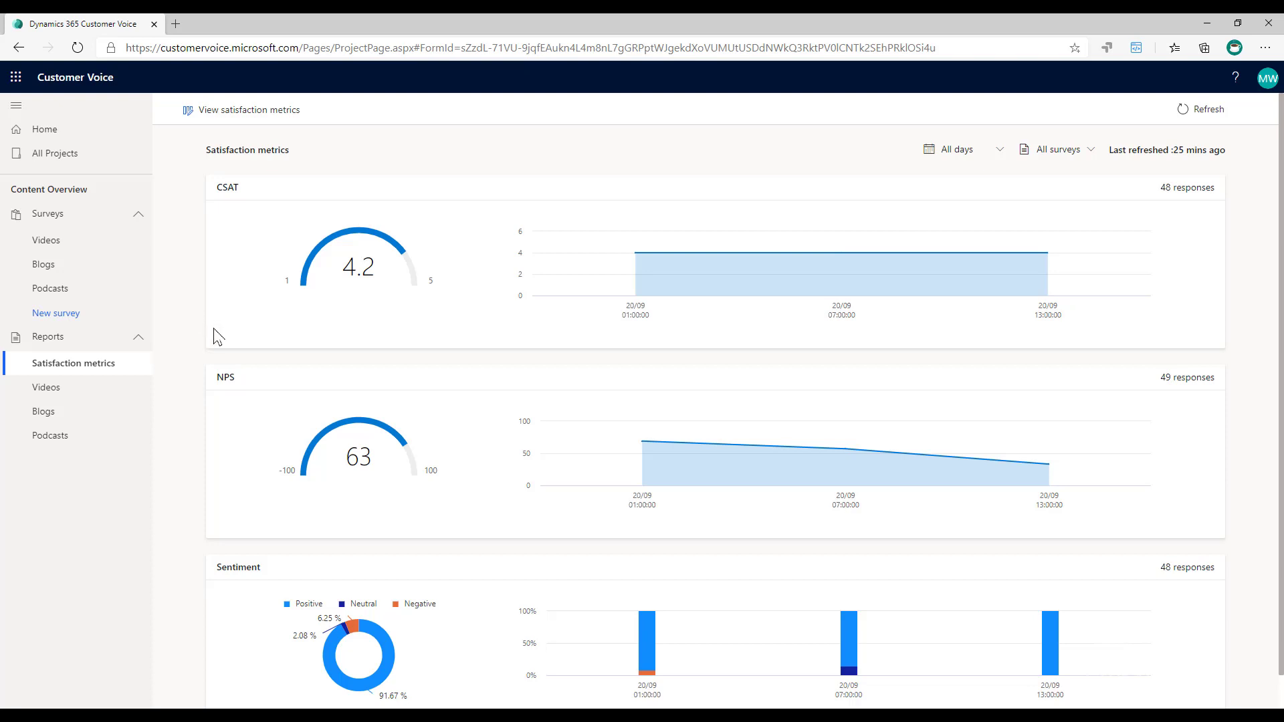
- In the Videos response report (16 responses), review the most recent respondent's answers
{"action": "left_click", "coordinate": [85, 397]}
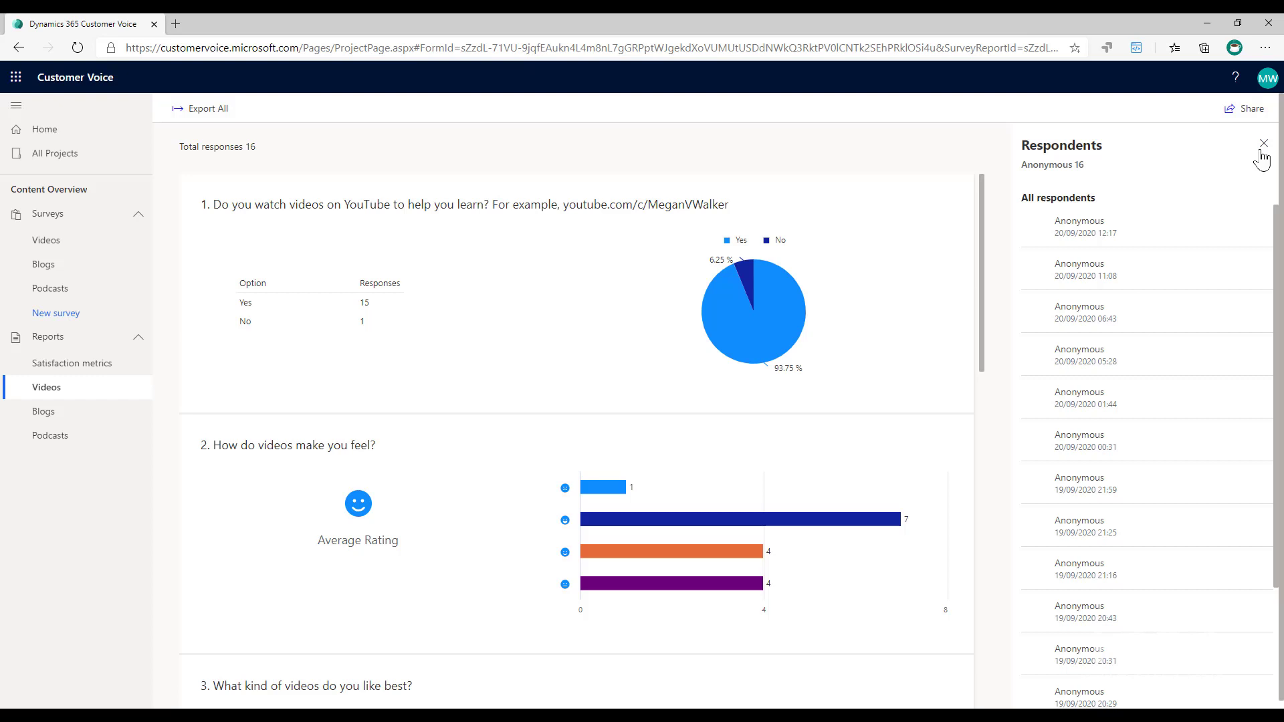
{"action": "left_click", "coordinate": [1124, 224]}
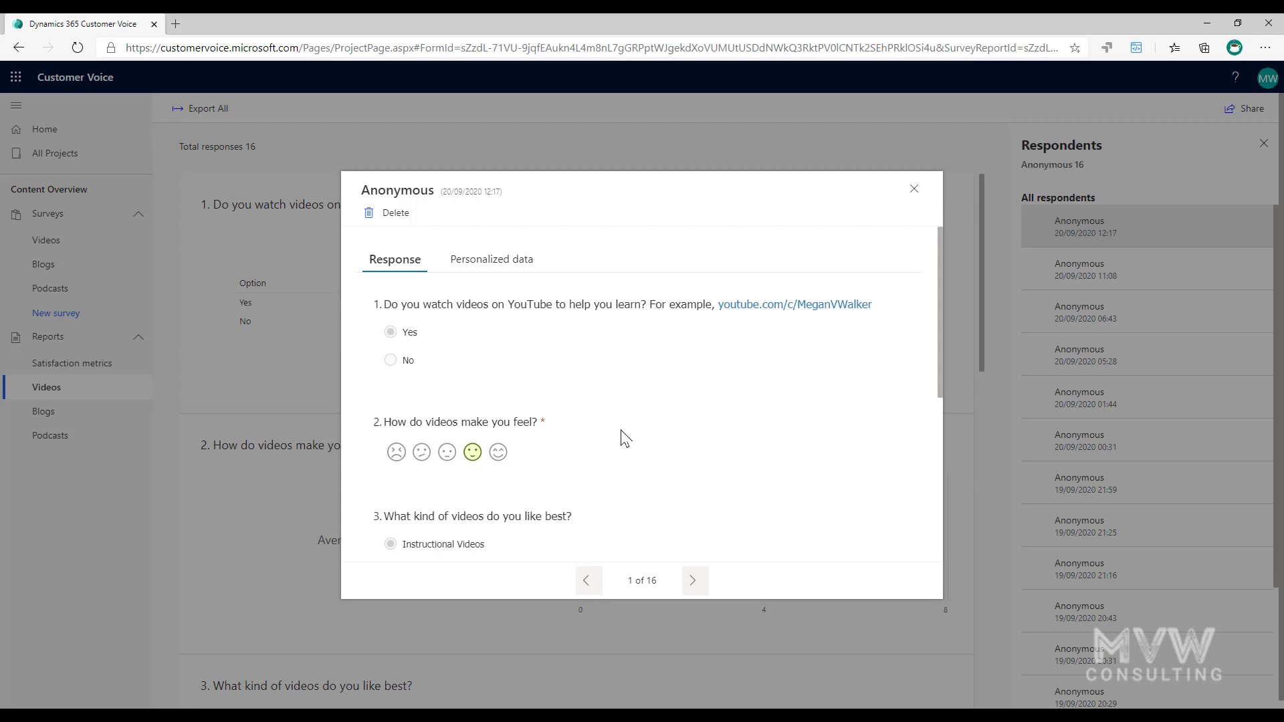
{"action": "left_click", "coordinate": [914, 189]}
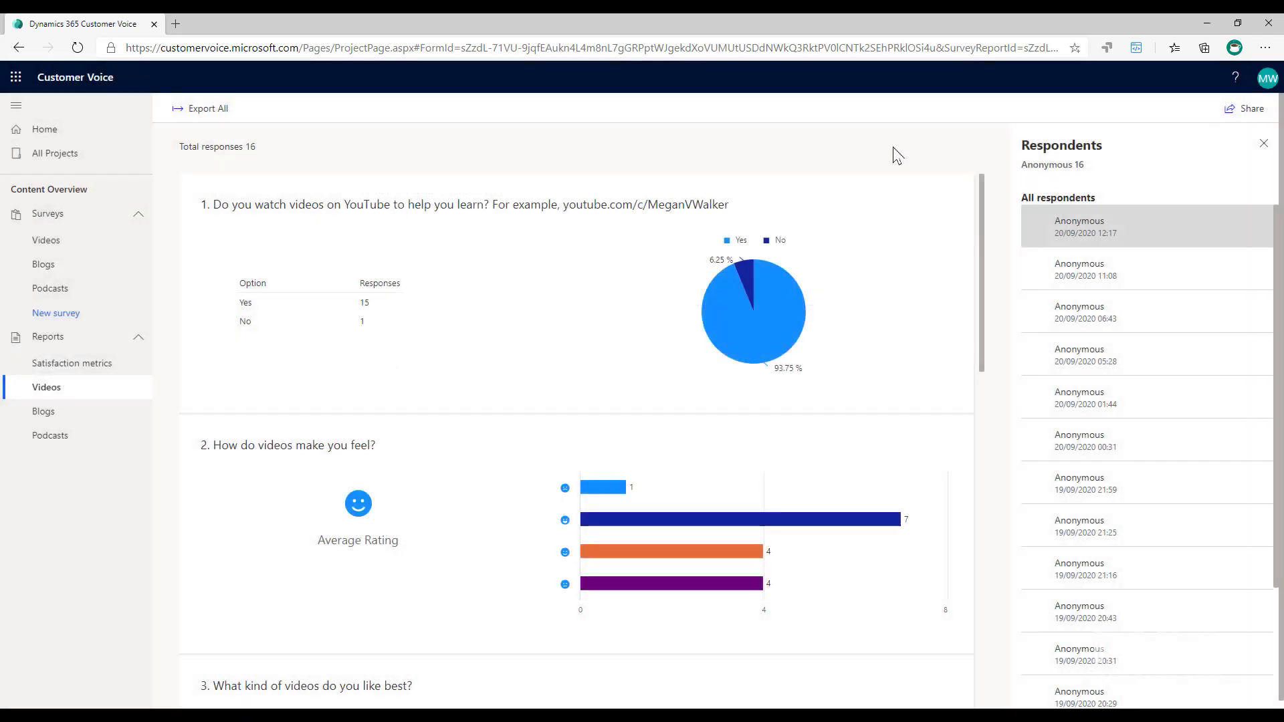